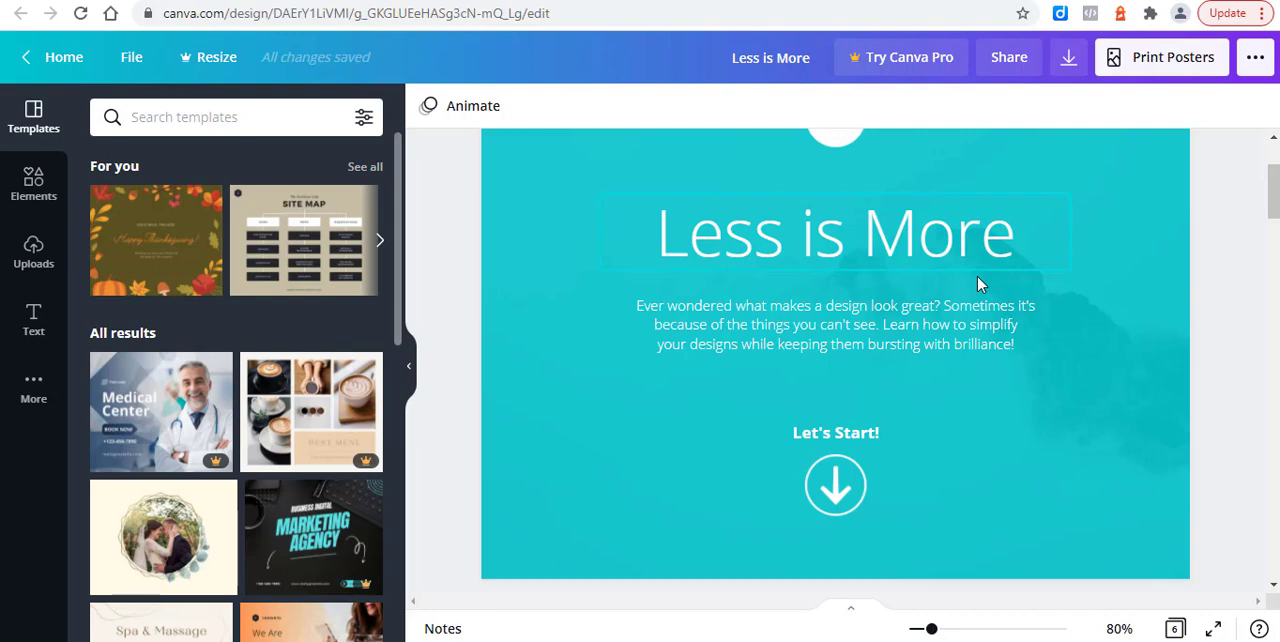
Step: On page 2, recolor the purple hamburger icon with the same yellow as the drink icon
left_click(836, 485)
scroll(988, 486, "down", 3)
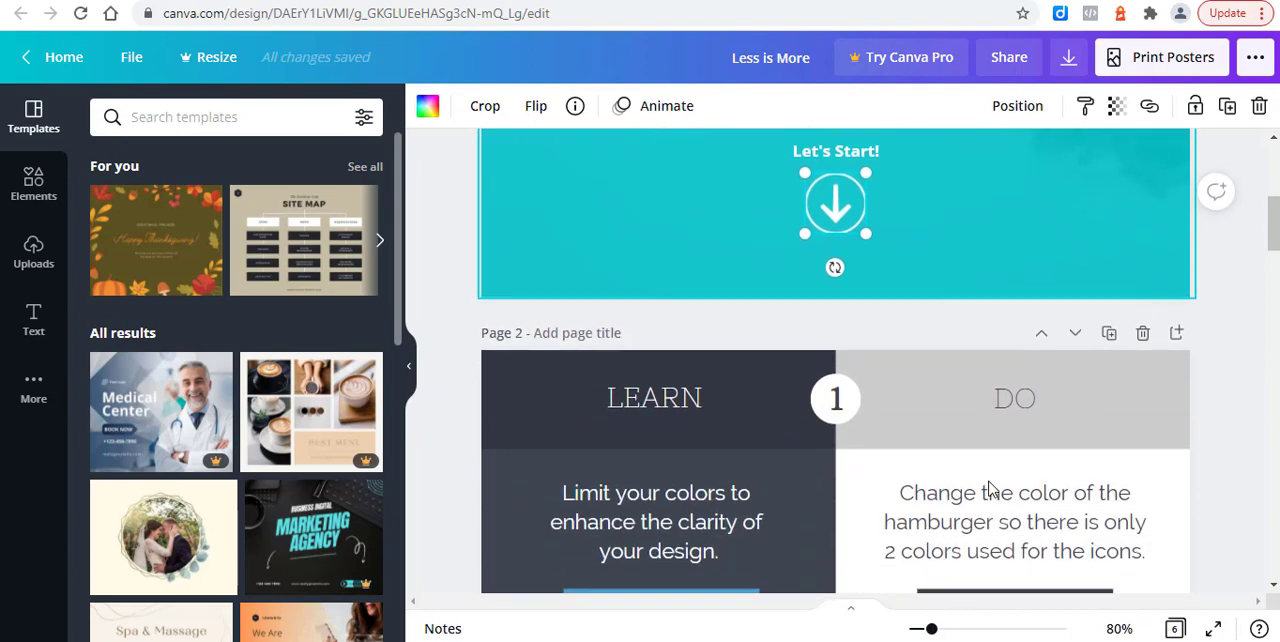
scroll(988, 486, "down", 2)
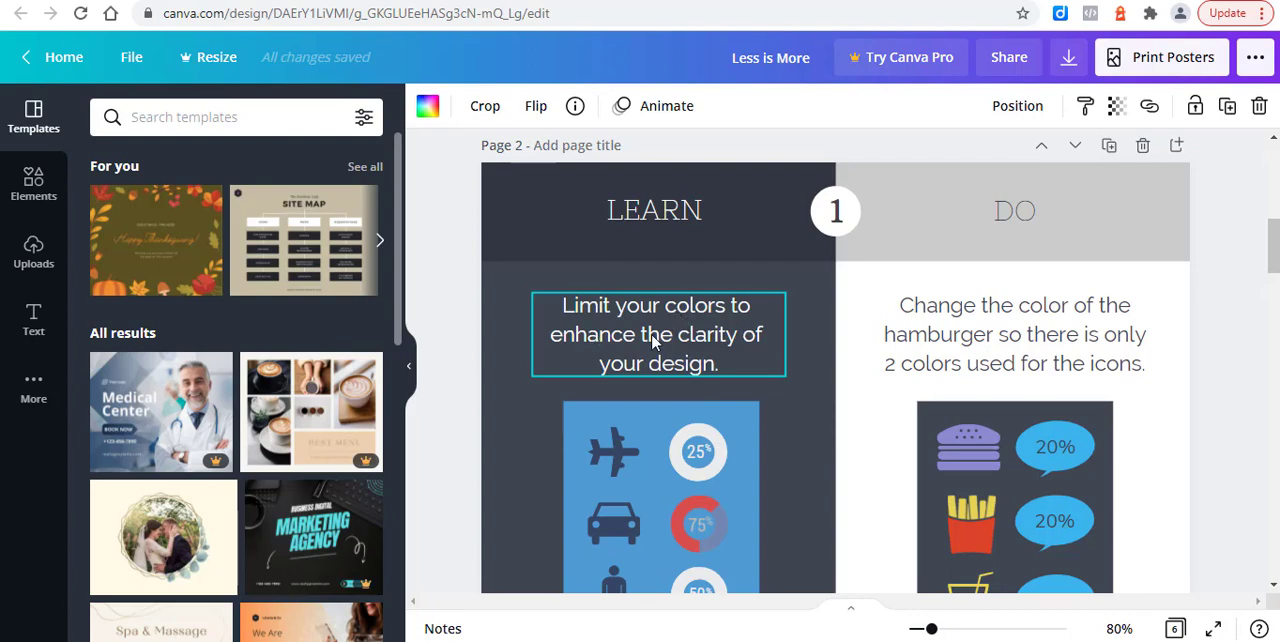
scroll(728, 315, "down", 1)
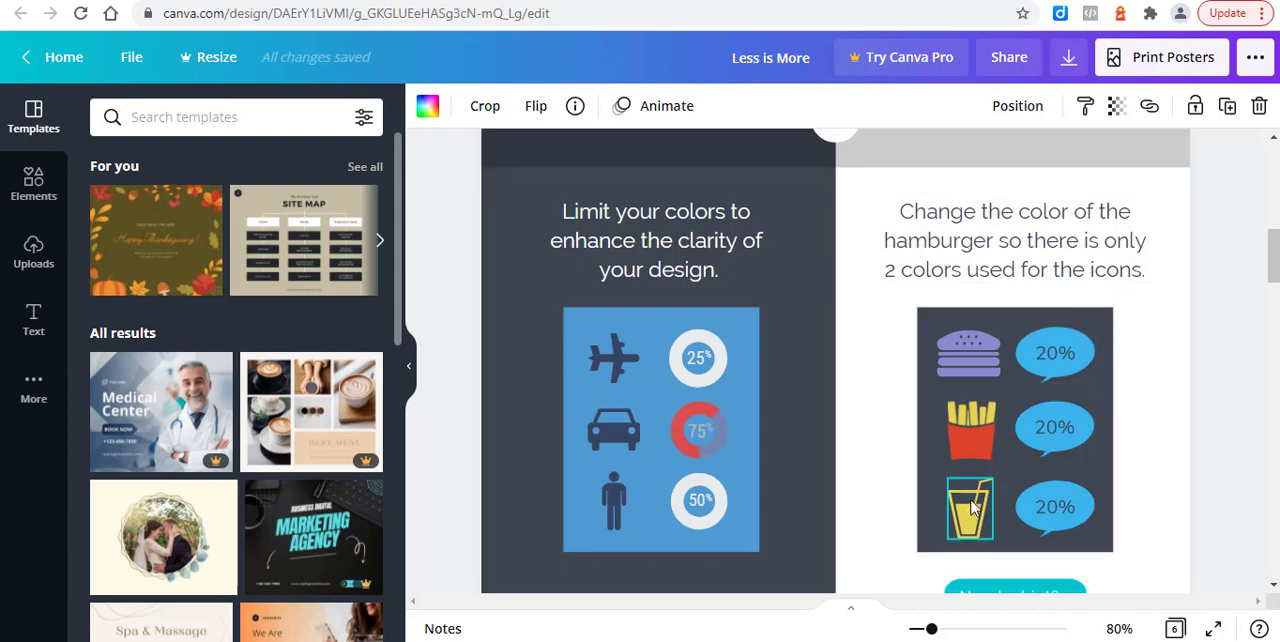
left_click(968, 352)
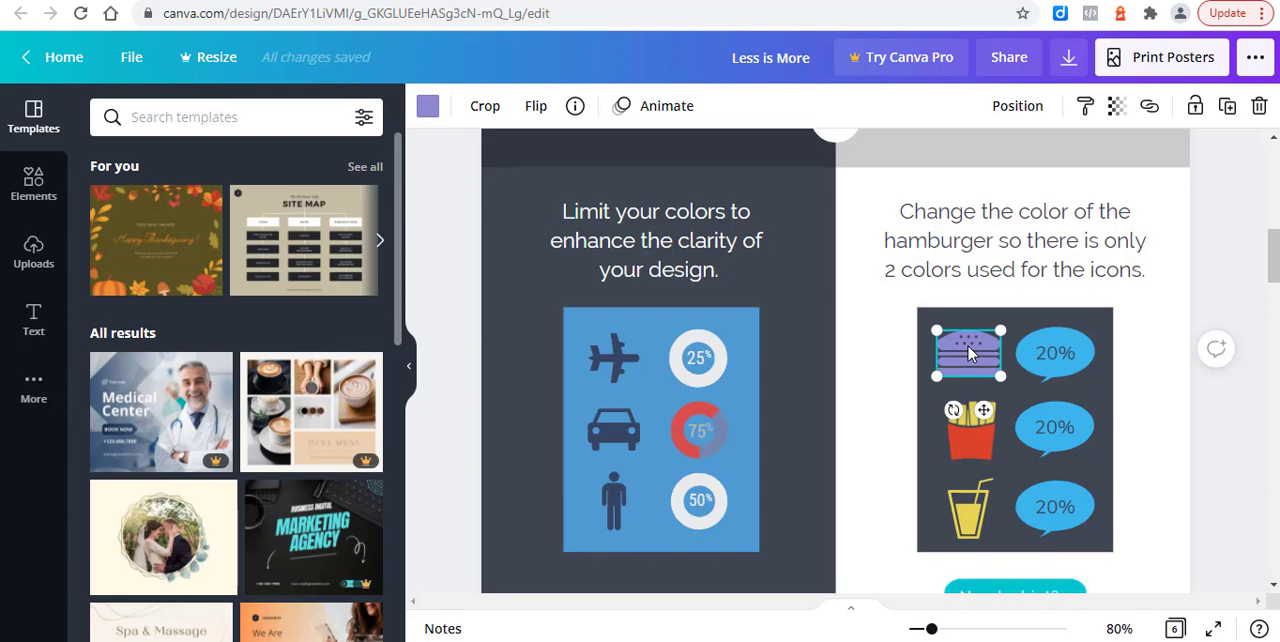
left_click(427, 110)
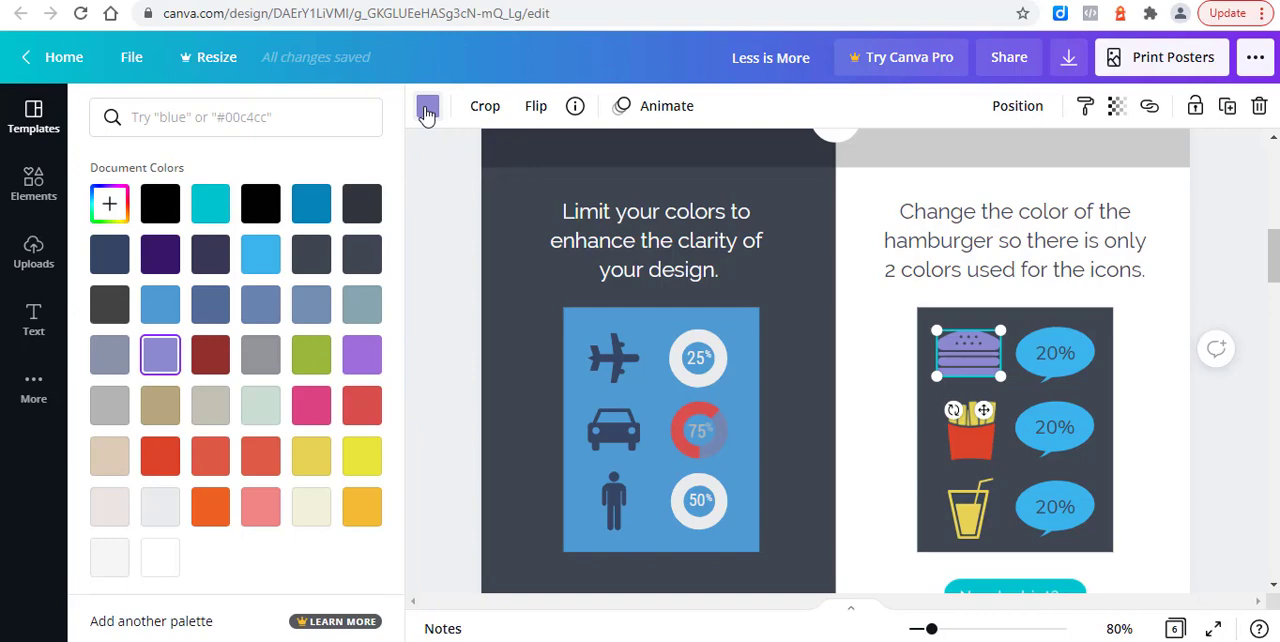
left_click(427, 110)
left_click(982, 517)
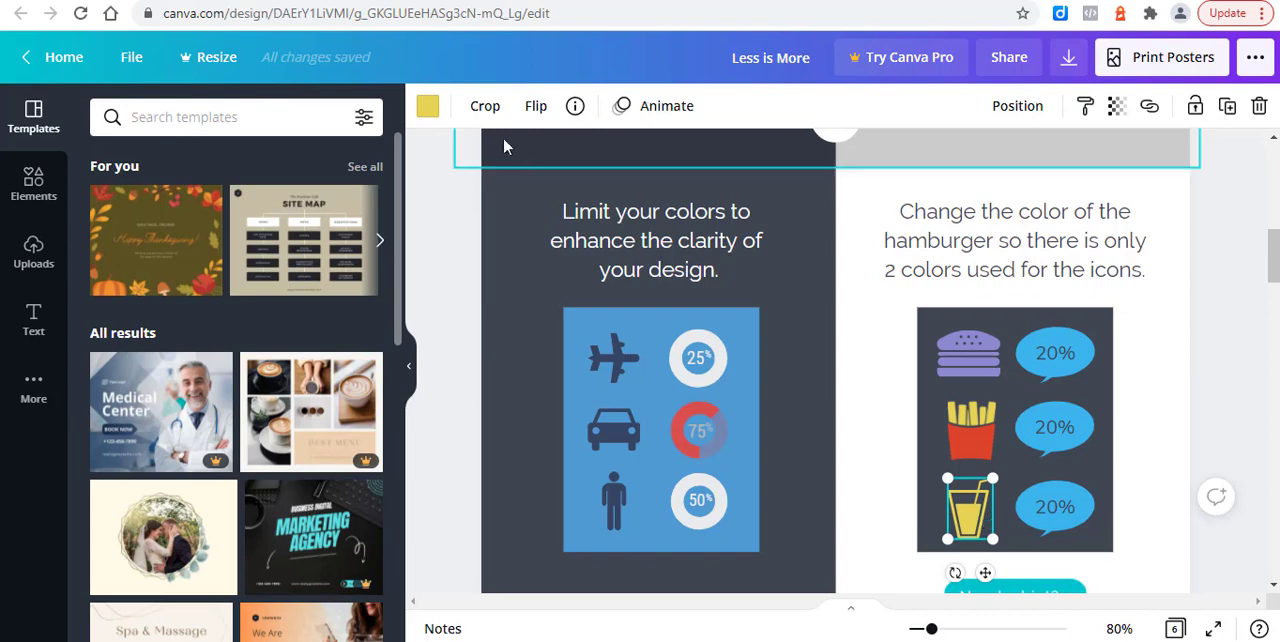
left_click(429, 109)
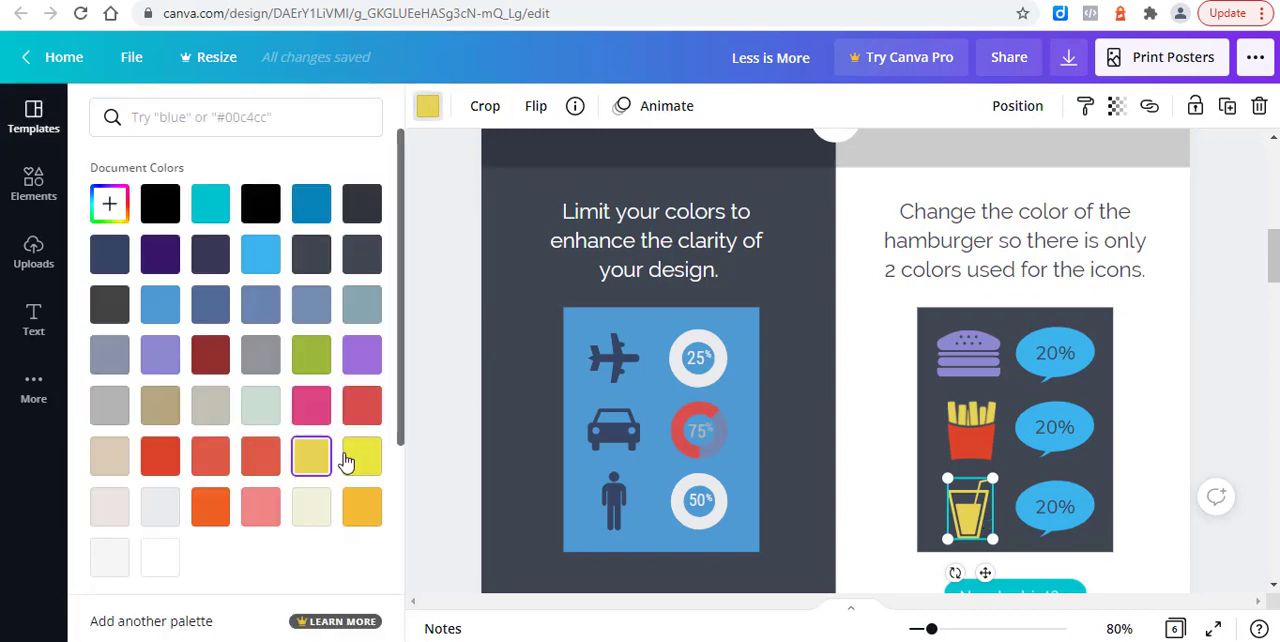
left_click(311, 460)
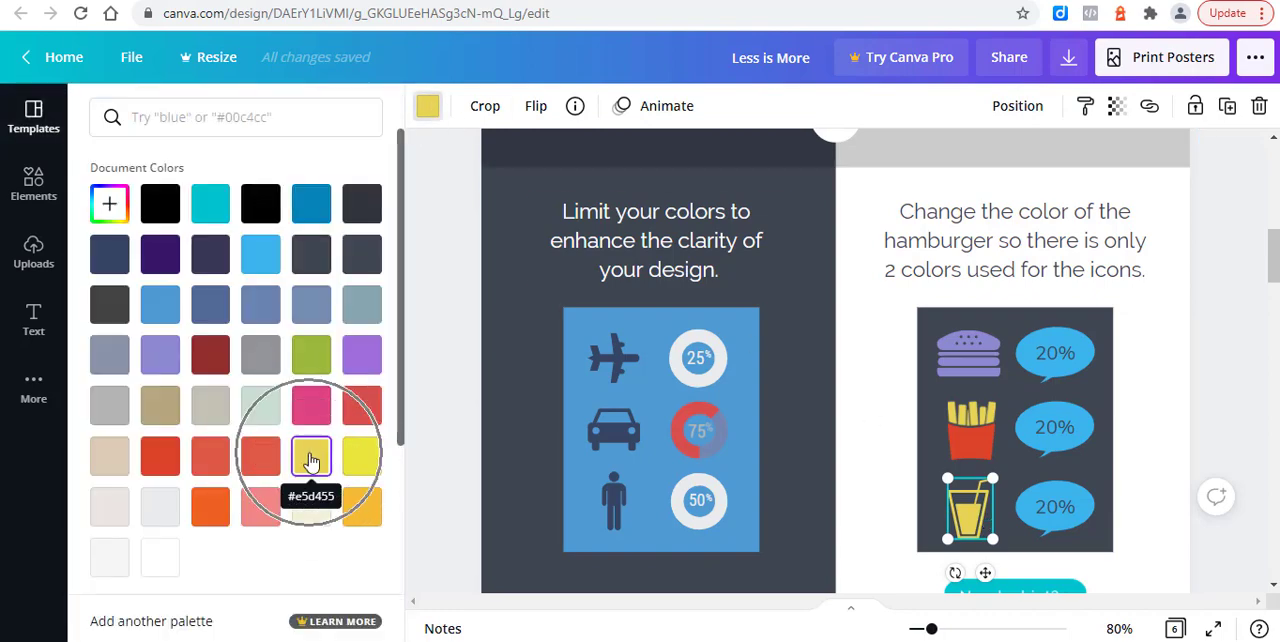
left_click(965, 355)
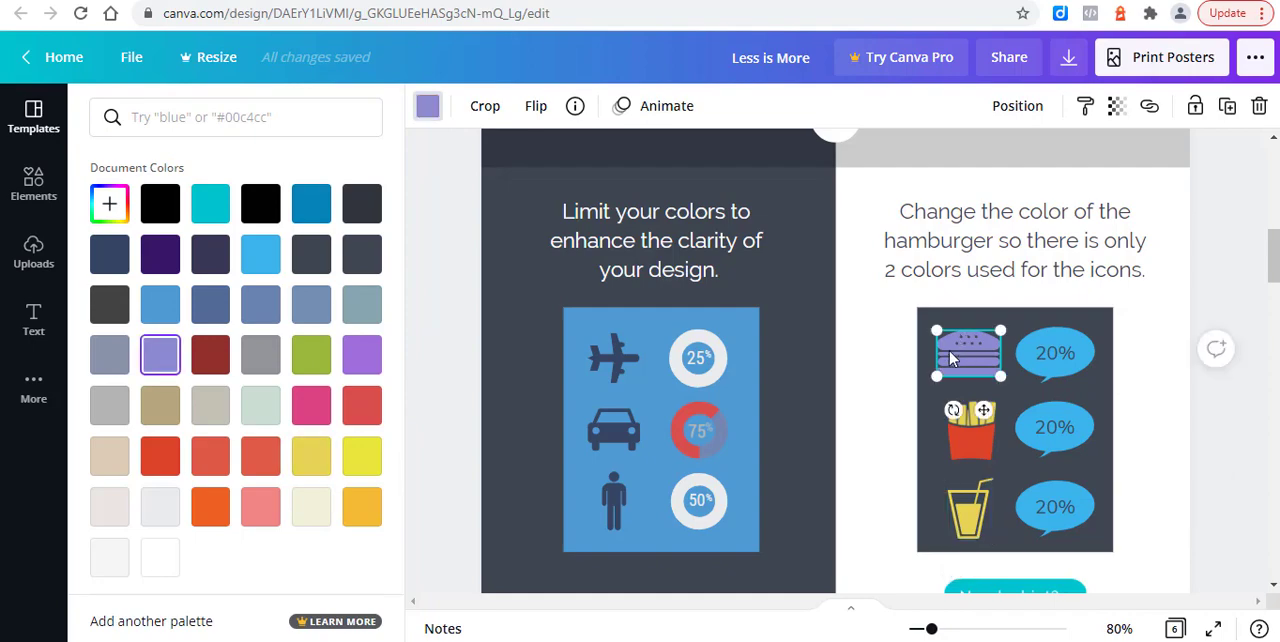
left_click(316, 458)
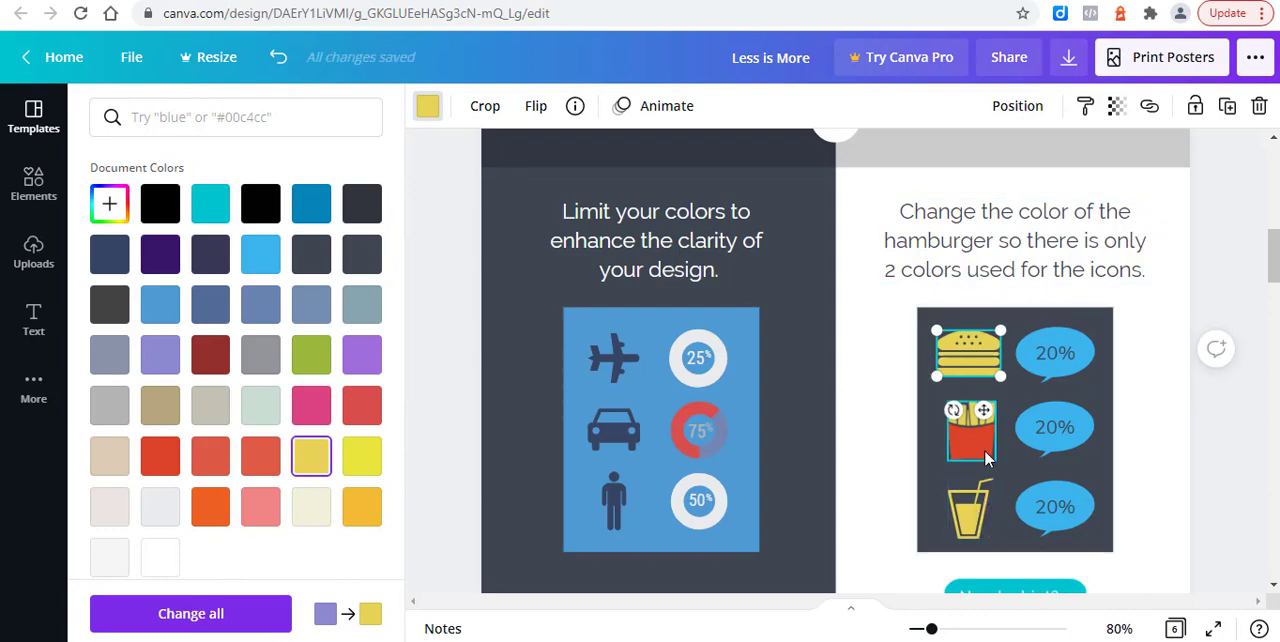
Step: Delete all the small stars around the large star on page 3's "ALL STAR -EVENT-" card
scroll(1033, 420, "down", 5)
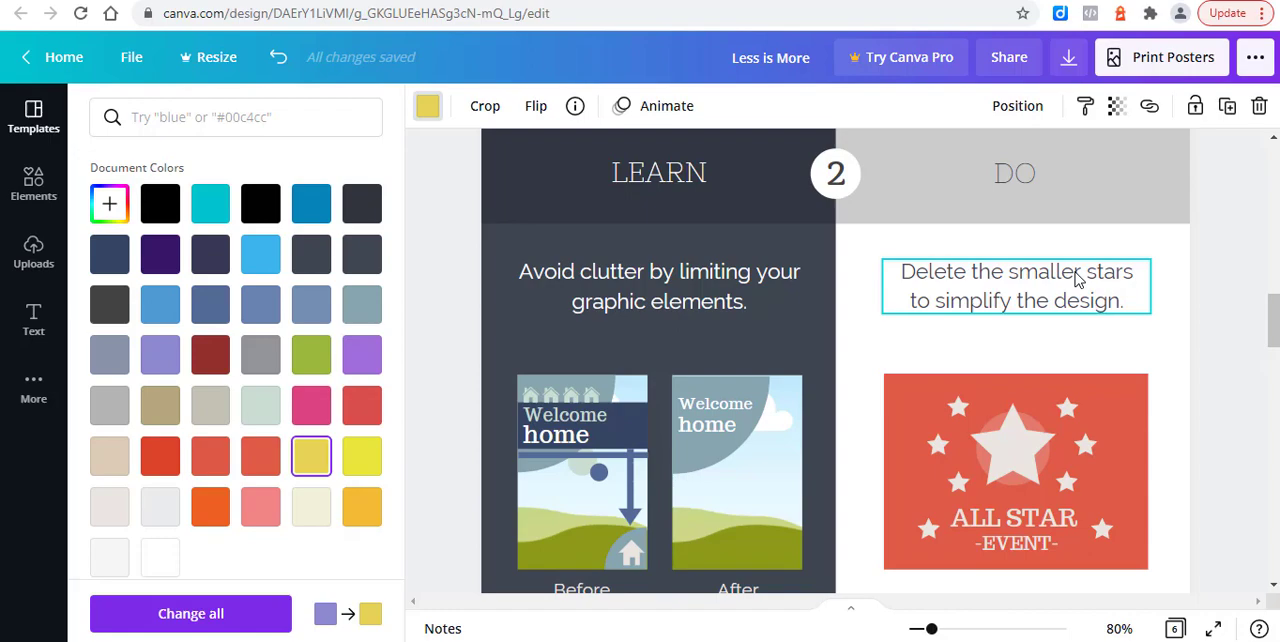
scroll(775, 320, "down", 1)
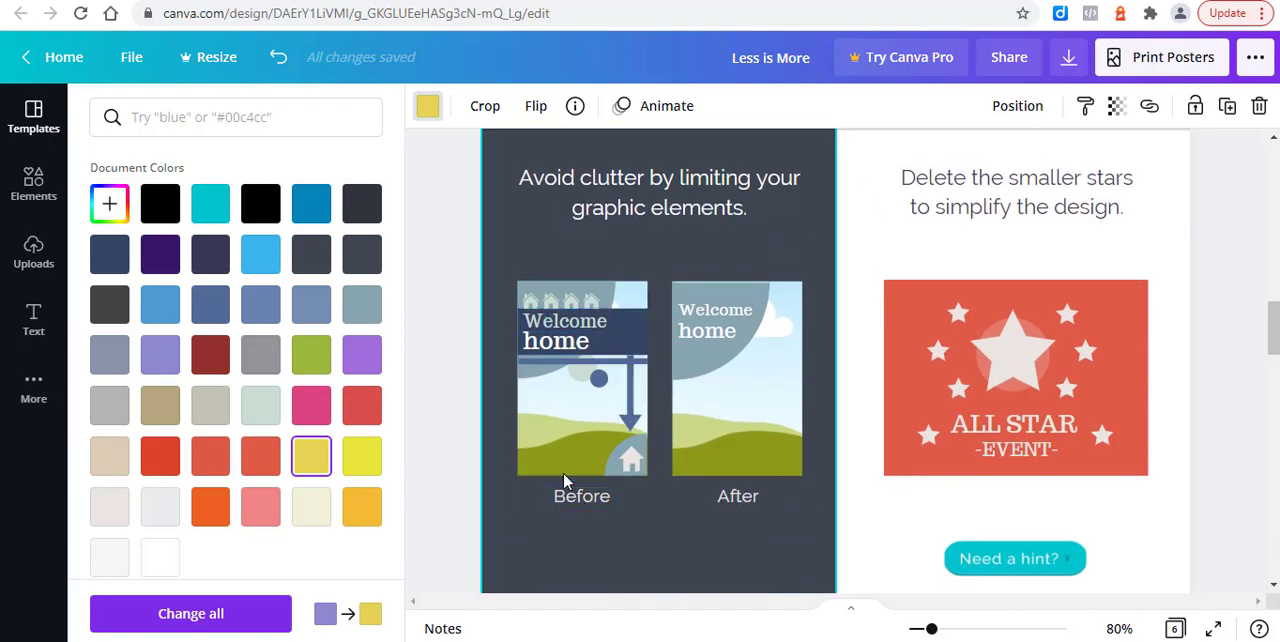
left_click(1066, 314)
left_click_drag(1066, 316, 1066, 388)
key("Delete")
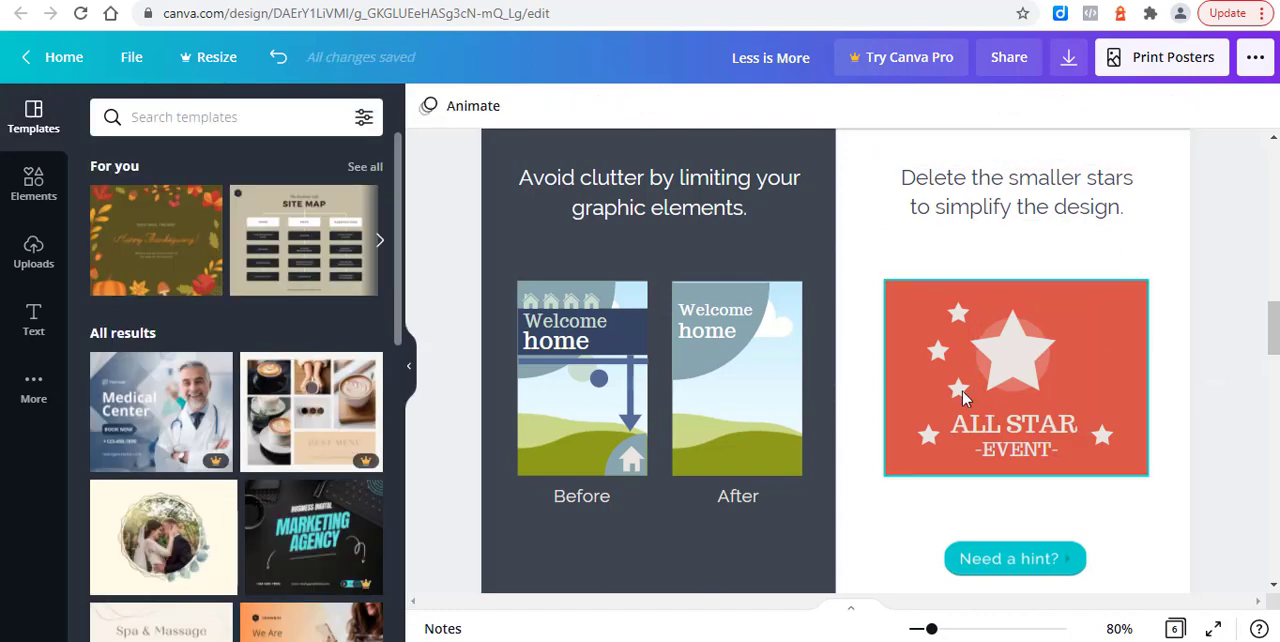
left_click(958, 388)
key("Delete")
left_click(937, 350)
key("Delete")
left_click(956, 316)
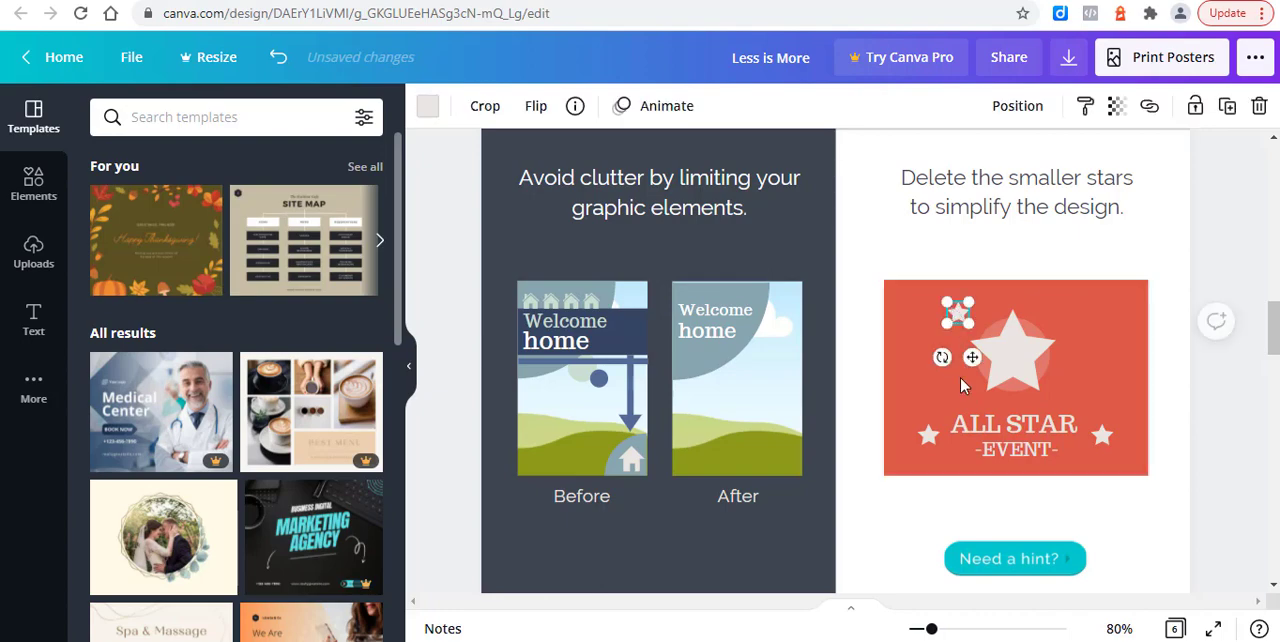
key("Delete")
left_click(928, 434)
key("Delete")
left_click(1104, 436)
key("Delete")
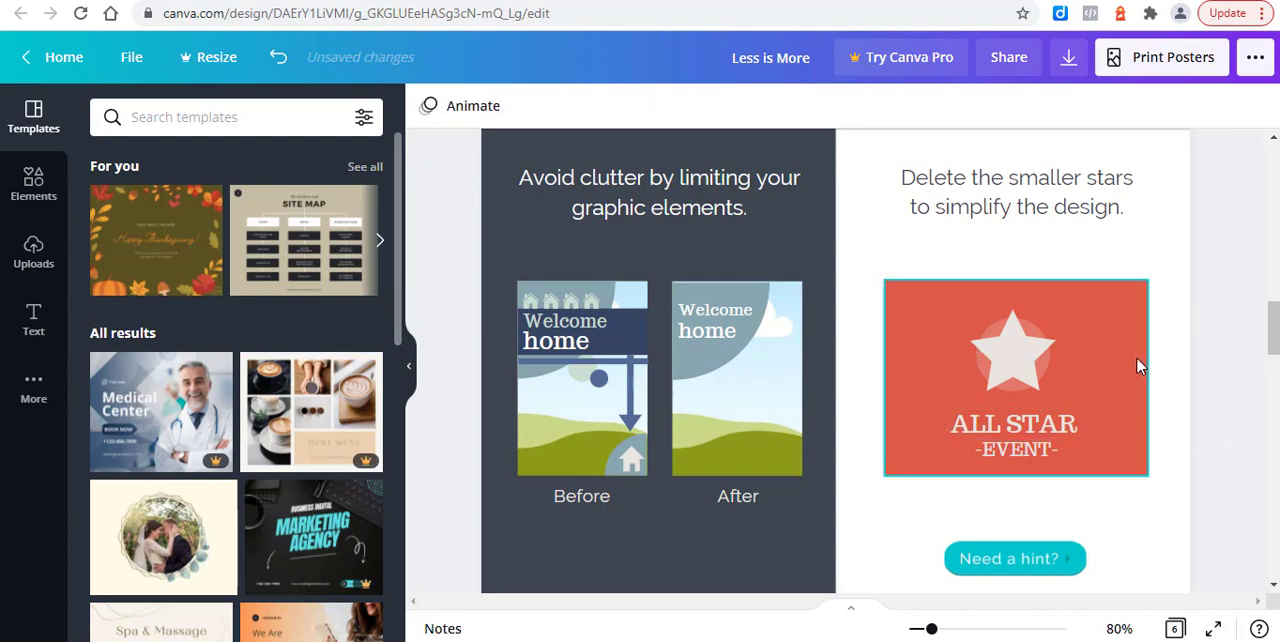
Step: On page 4, delete the dark "LIKE US ON FACEBOOK" text and move the thumbs-up icon into its place on the purple card
scroll(1140, 360, "up", 1)
scroll(1140, 355, "down", 3)
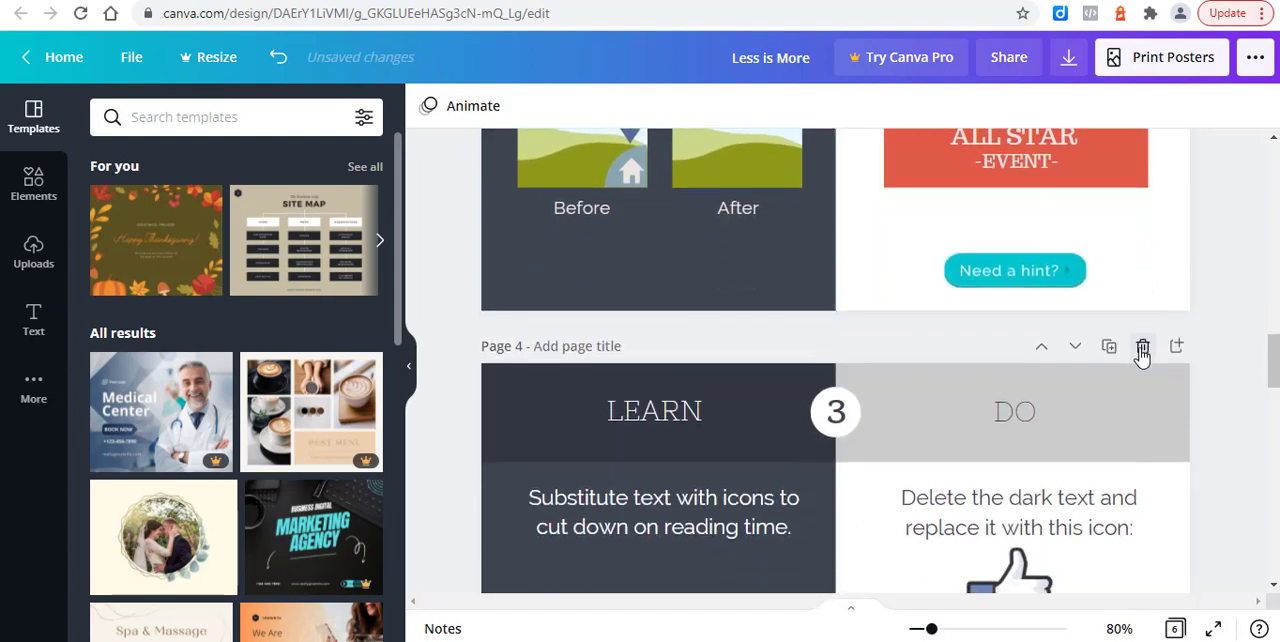
scroll(1142, 355, "down", 3)
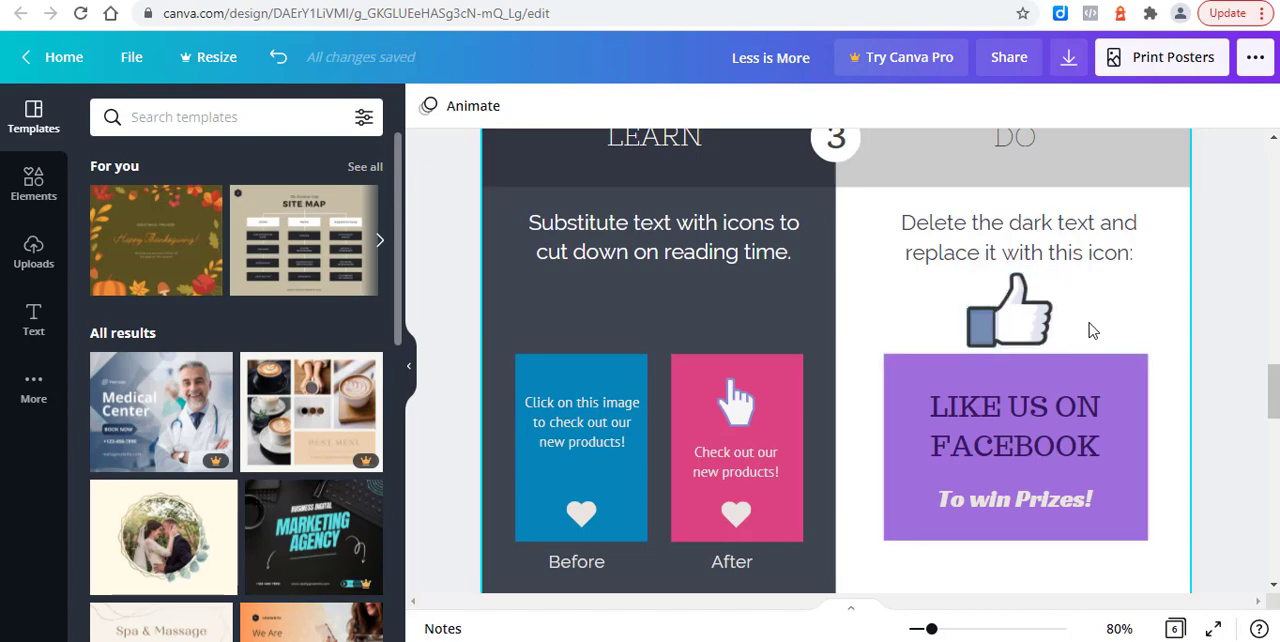
left_click(966, 398)
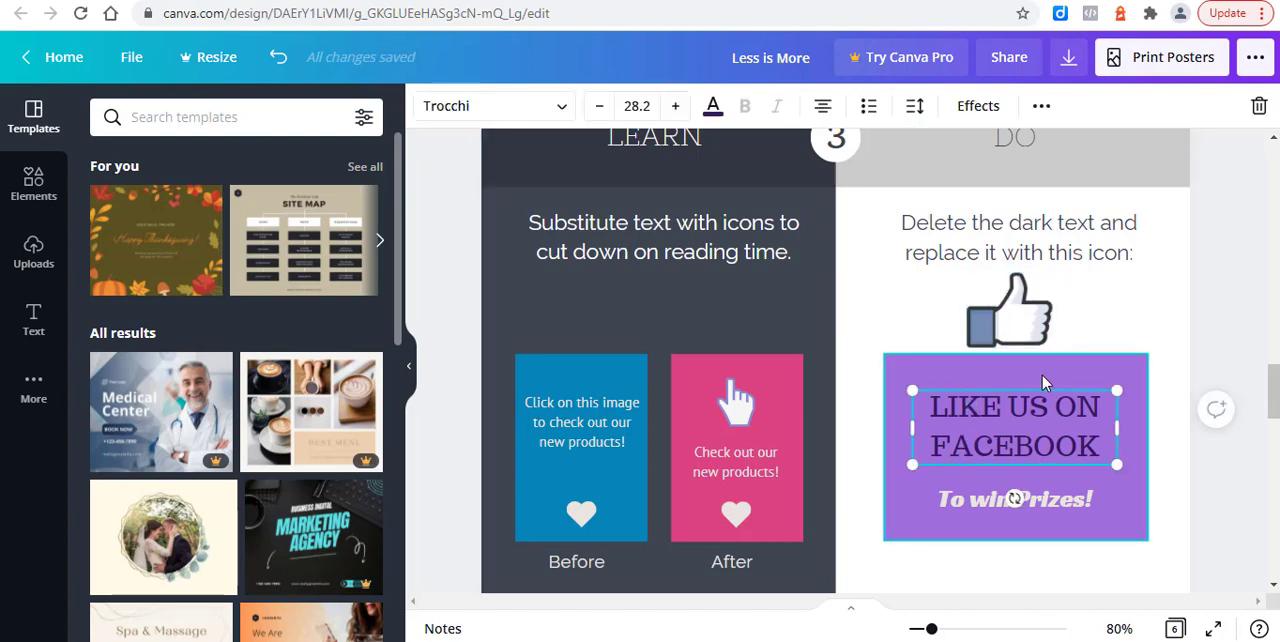
key("Delete")
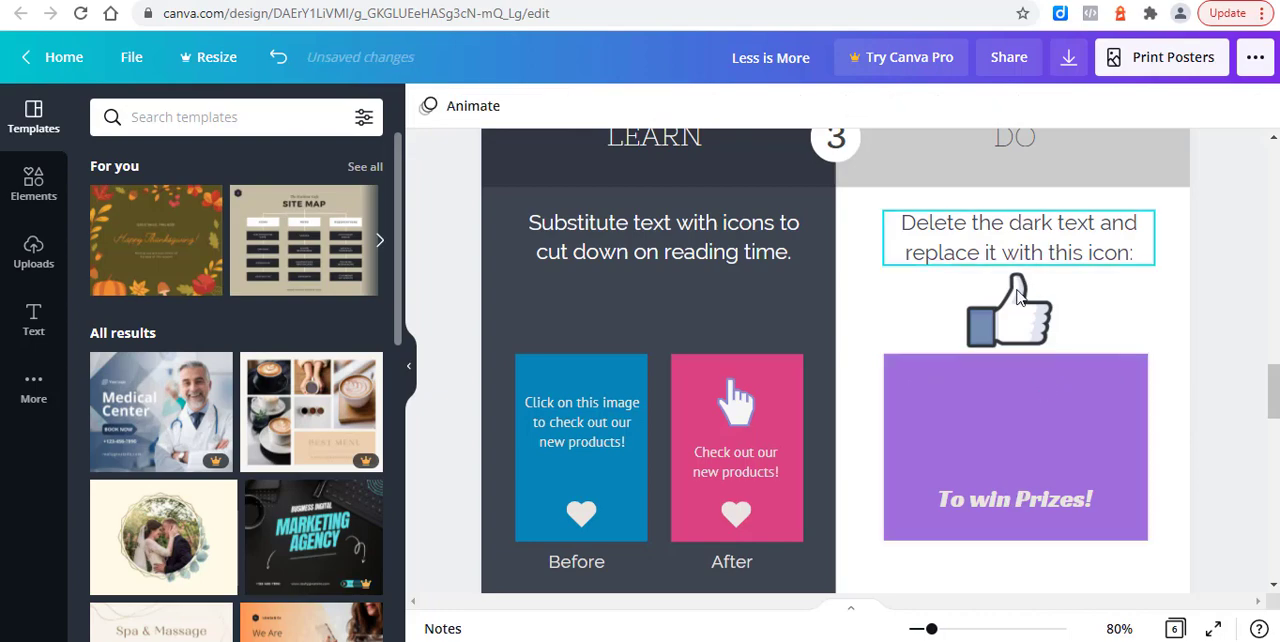
left_click_drag(1015, 318, 1017, 403)
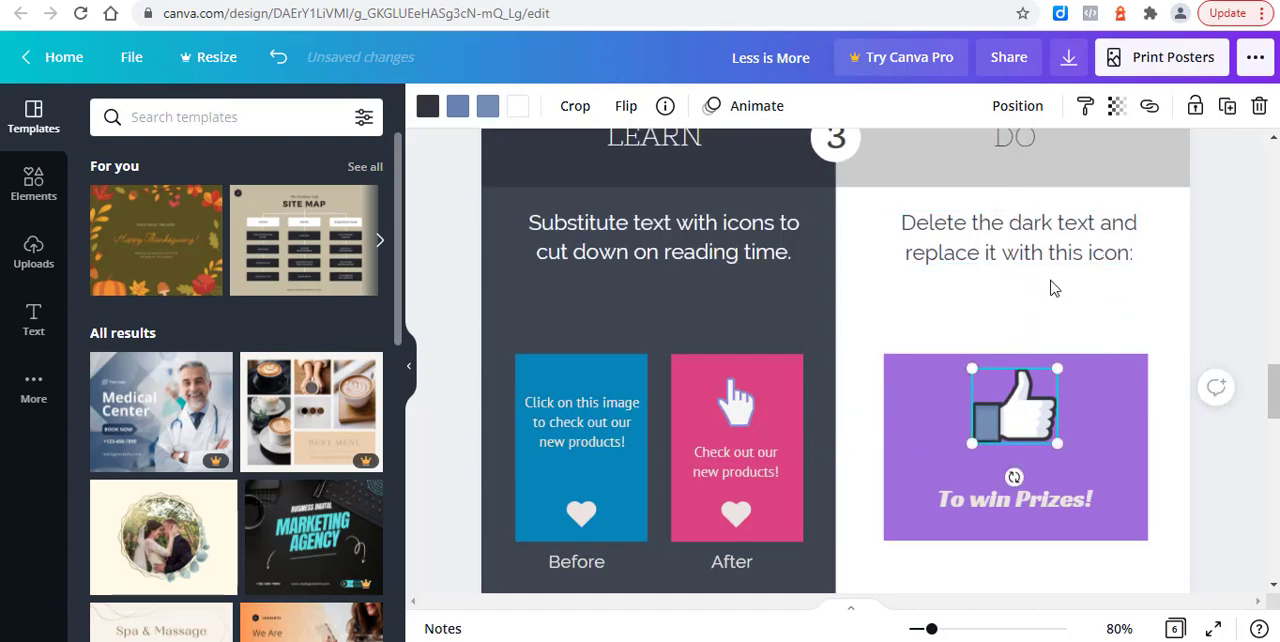
Step: Undo the last change and check the fonts and sizes of the texts on page 5's "April 10" card
scroll(1050, 290, "down", 5)
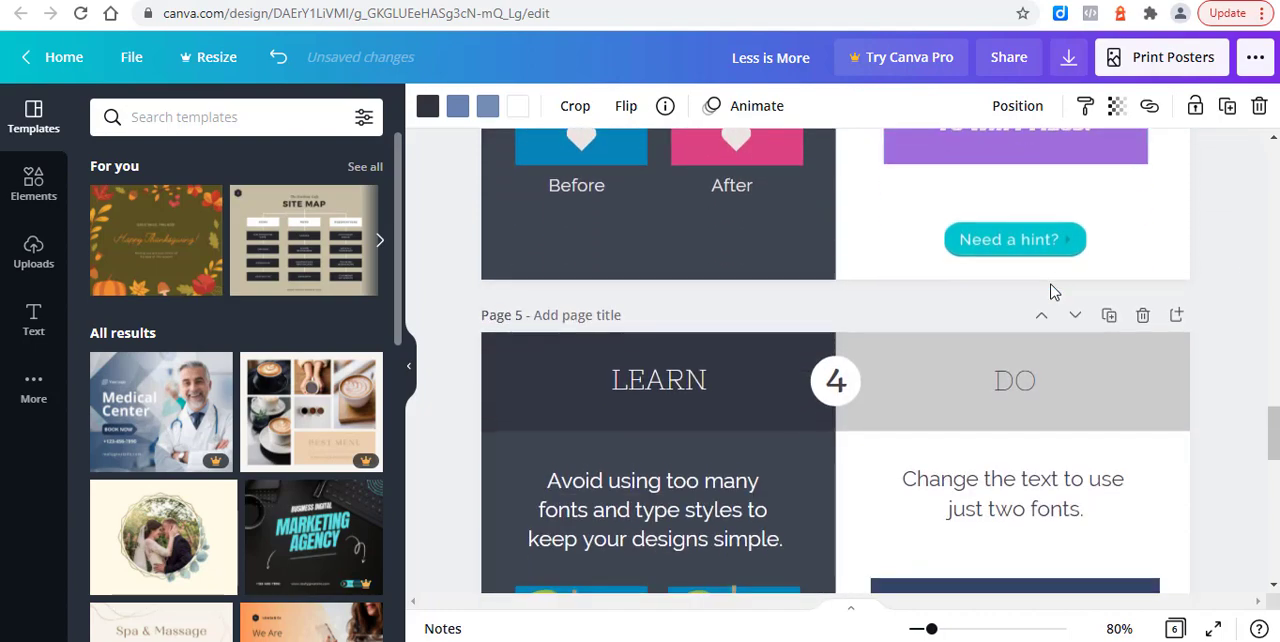
scroll(1050, 290, "down", 1)
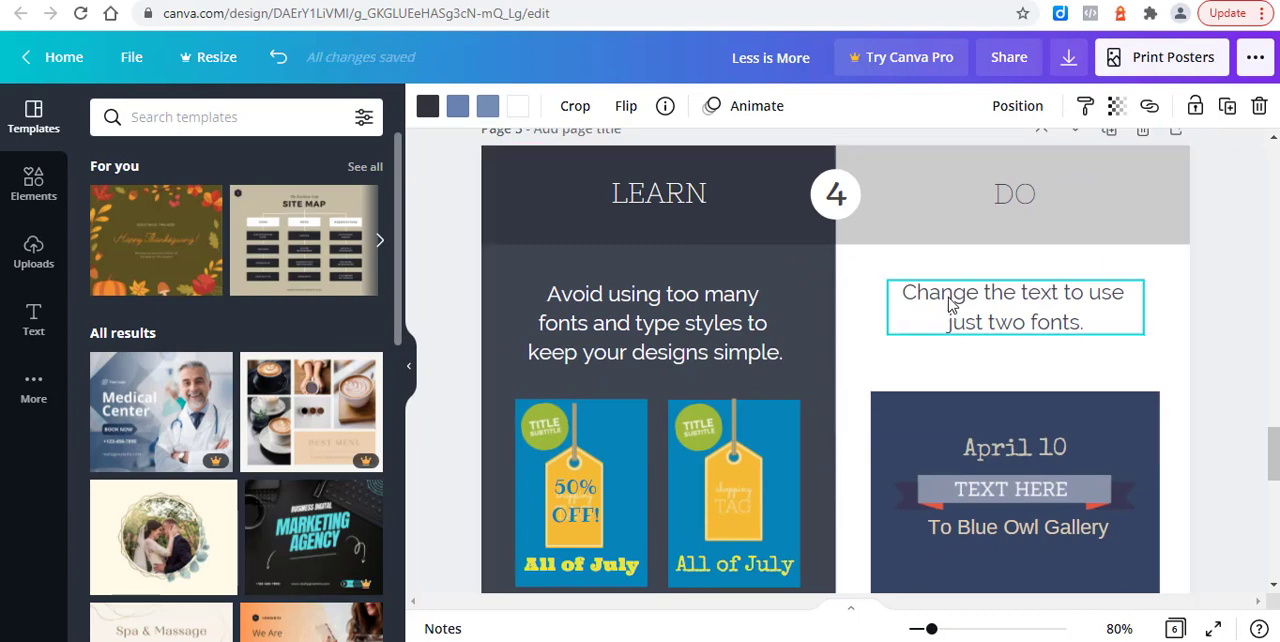
scroll(948, 298, "down", 1)
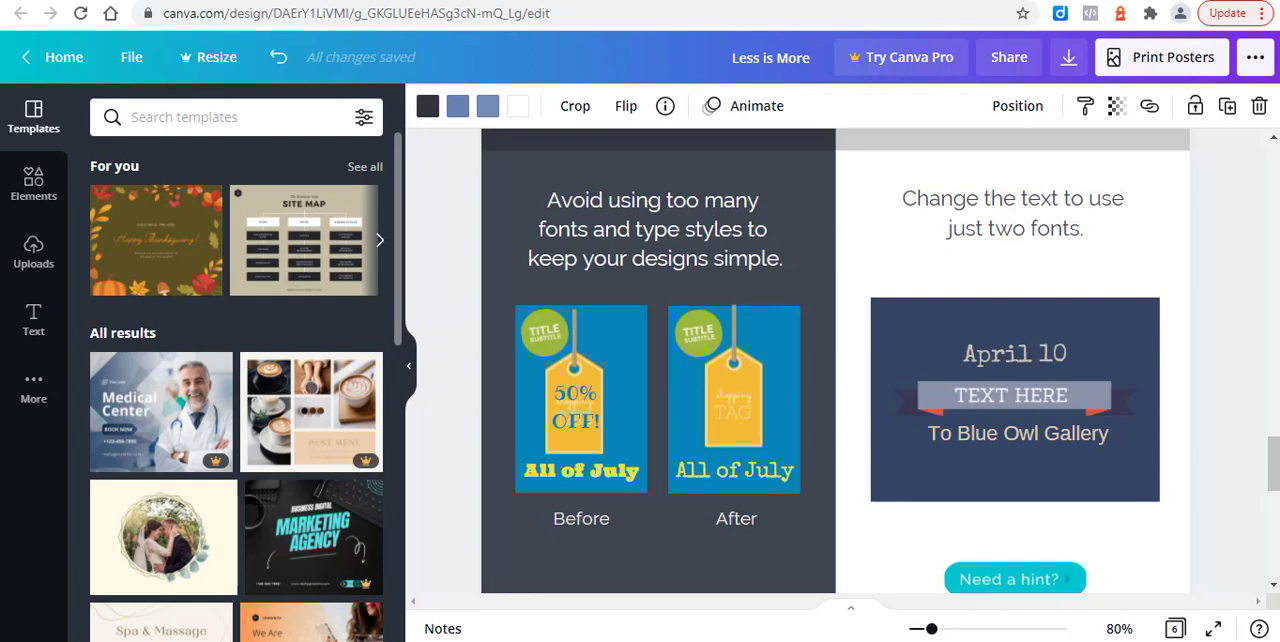
key("ctrl+z")
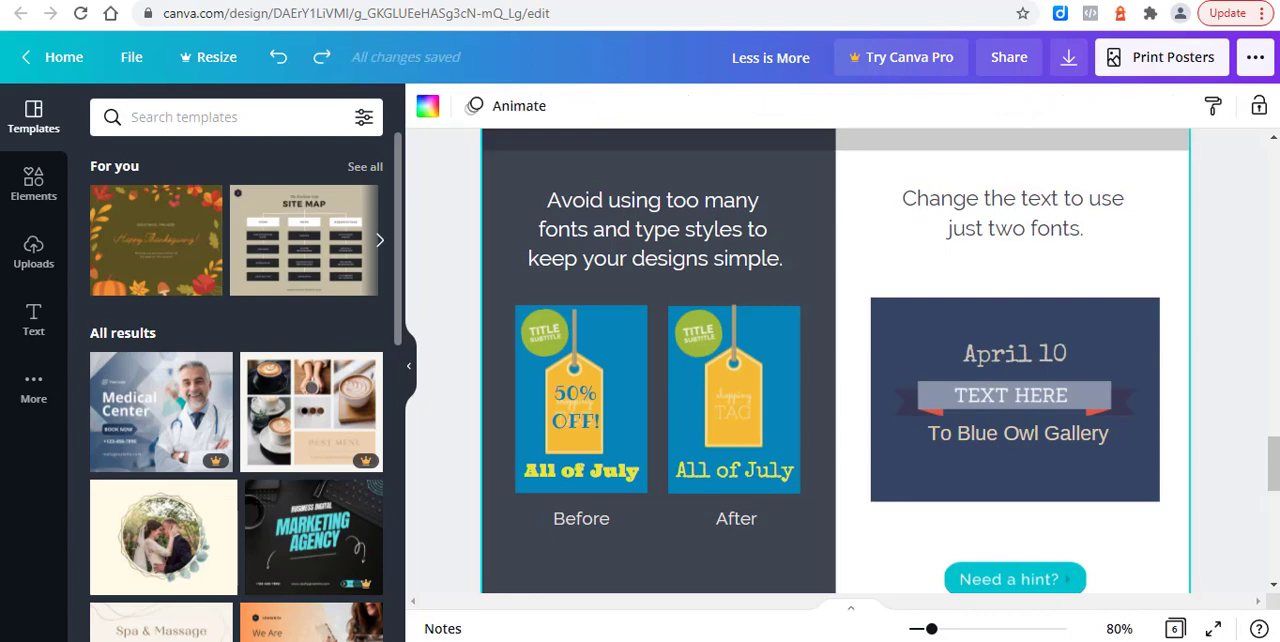
left_click(1033, 365)
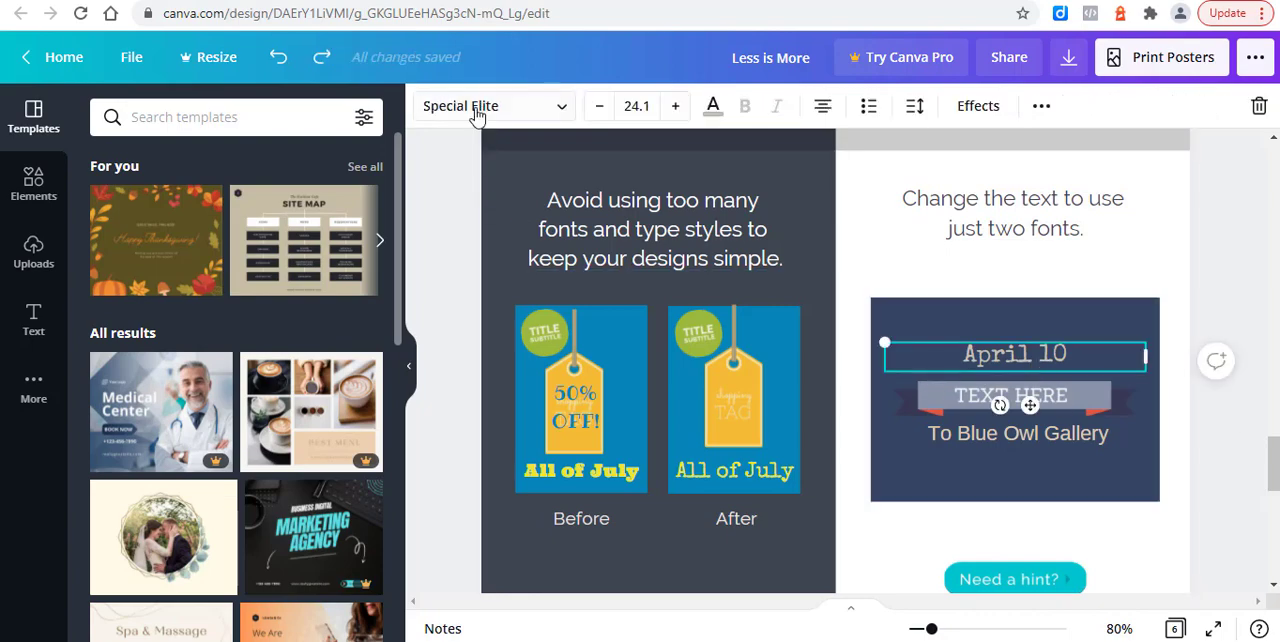
left_click(477, 116)
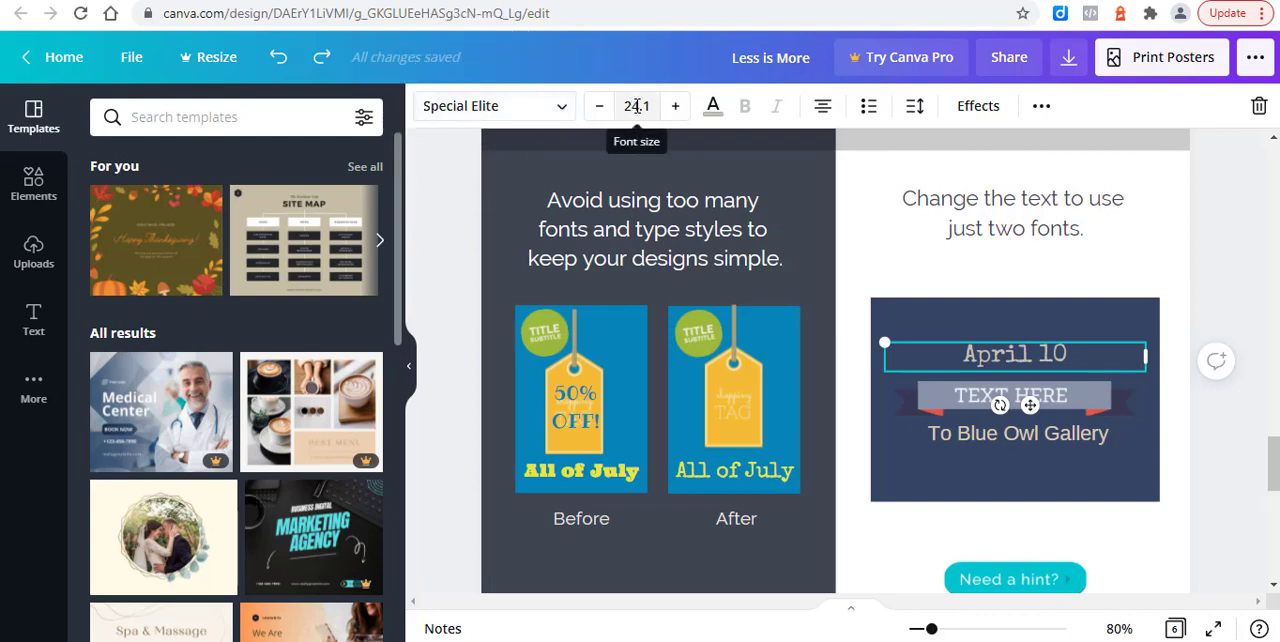
left_click(636, 106)
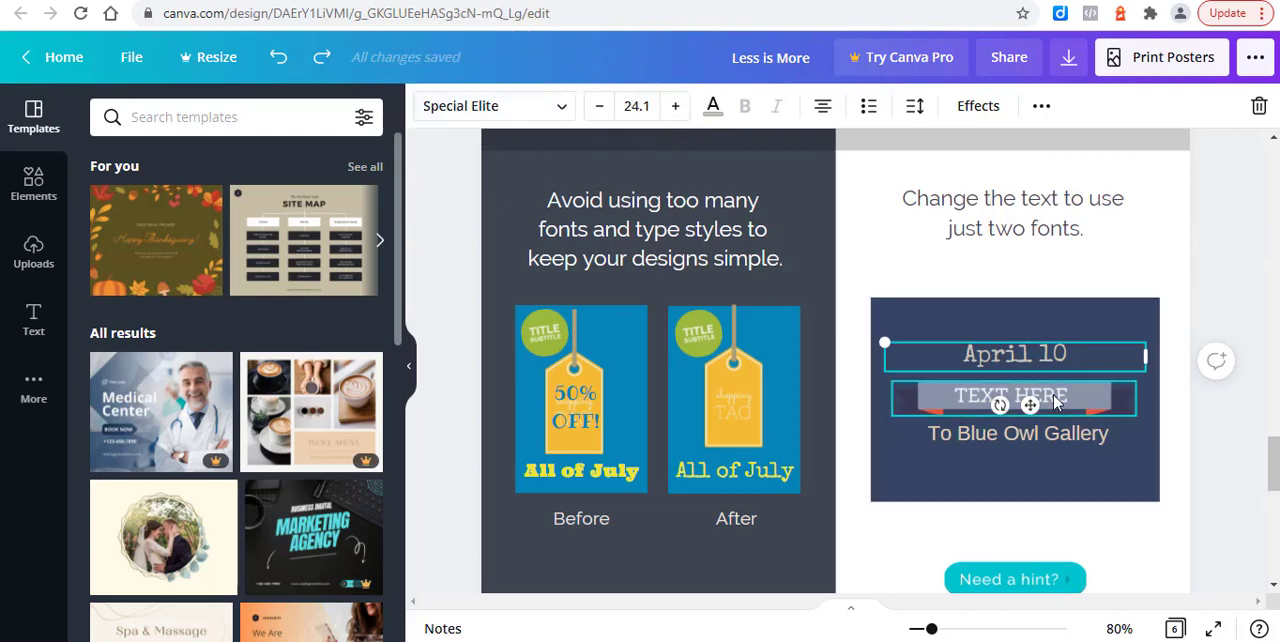
left_click(1057, 400)
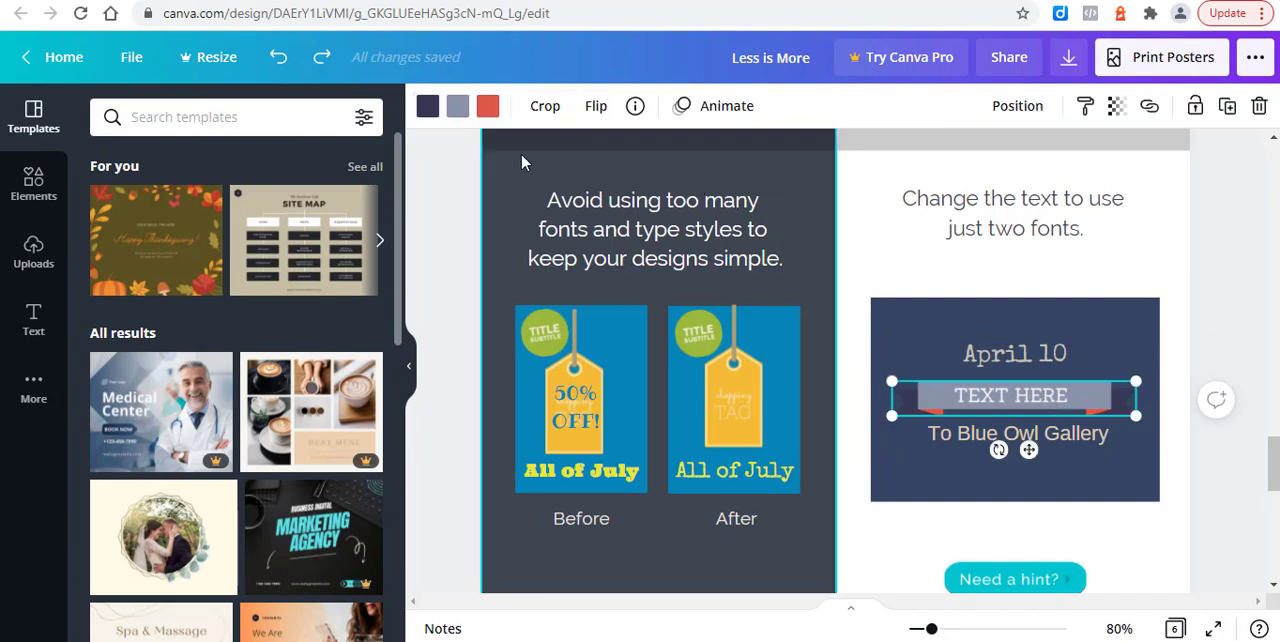
left_click(1035, 398)
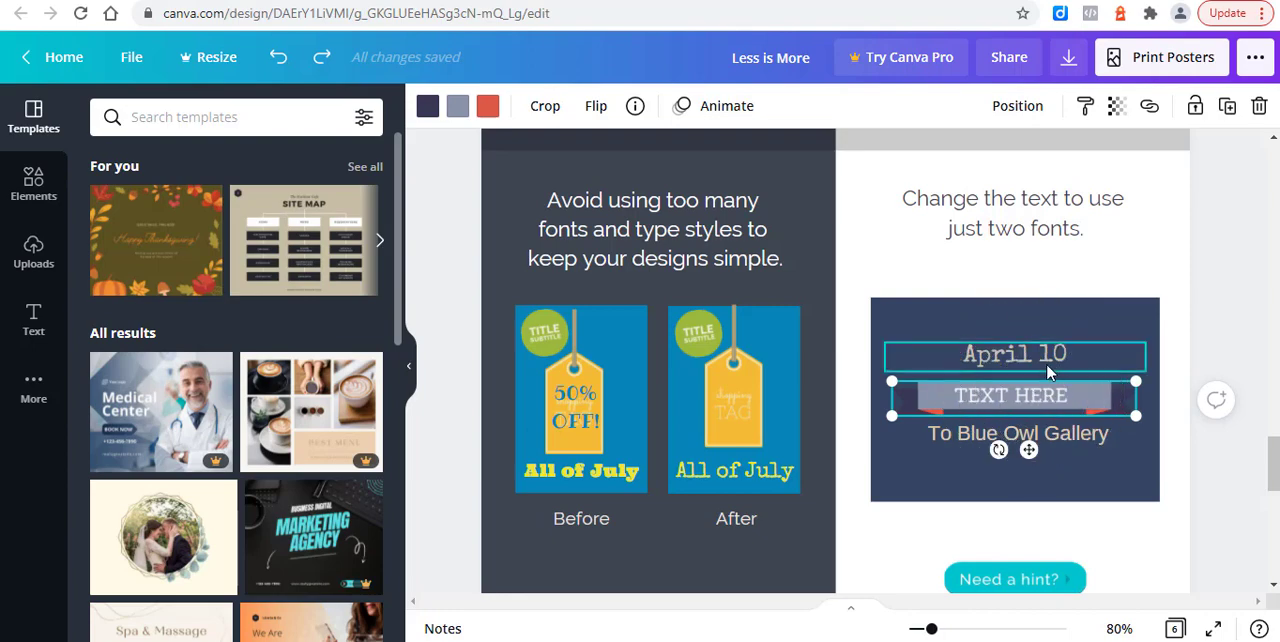
left_click(1055, 435)
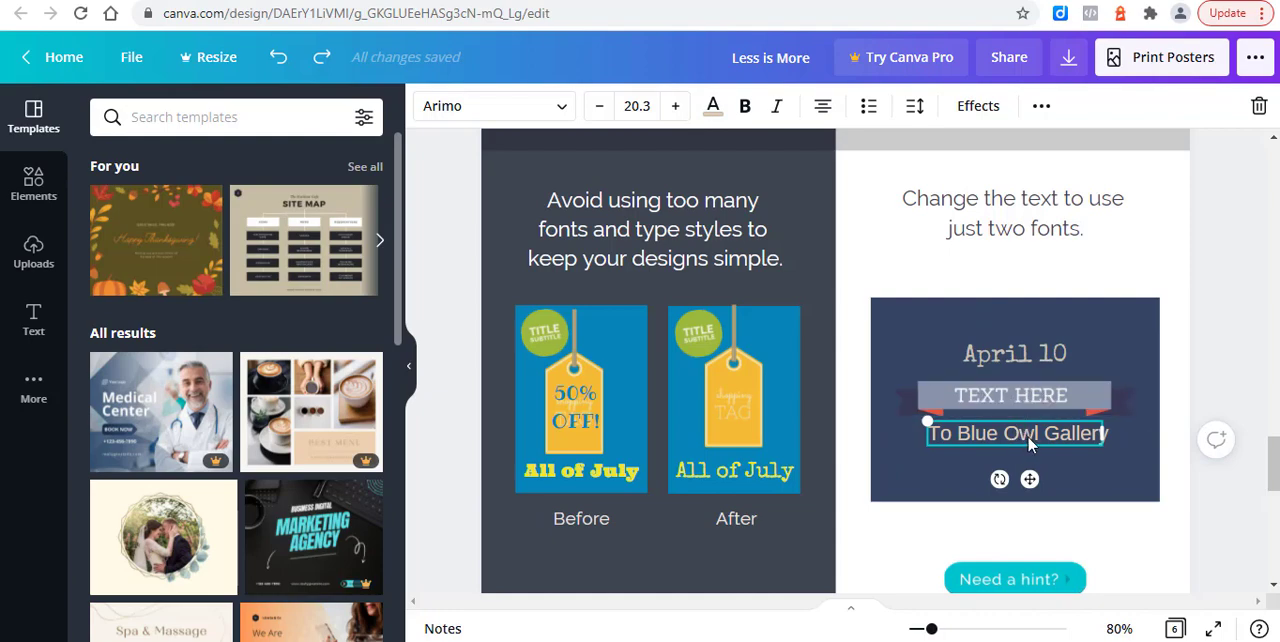
Step: Set the "April 10" text to the Arimo font at size 21
left_click(990, 353)
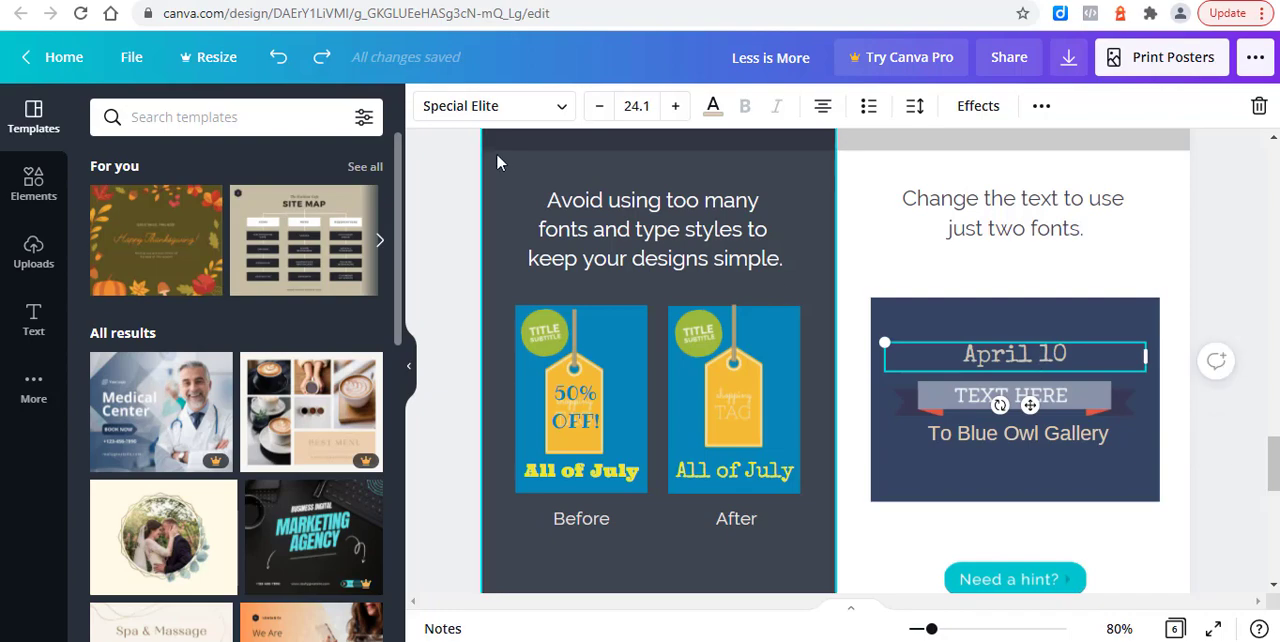
left_click(560, 108)
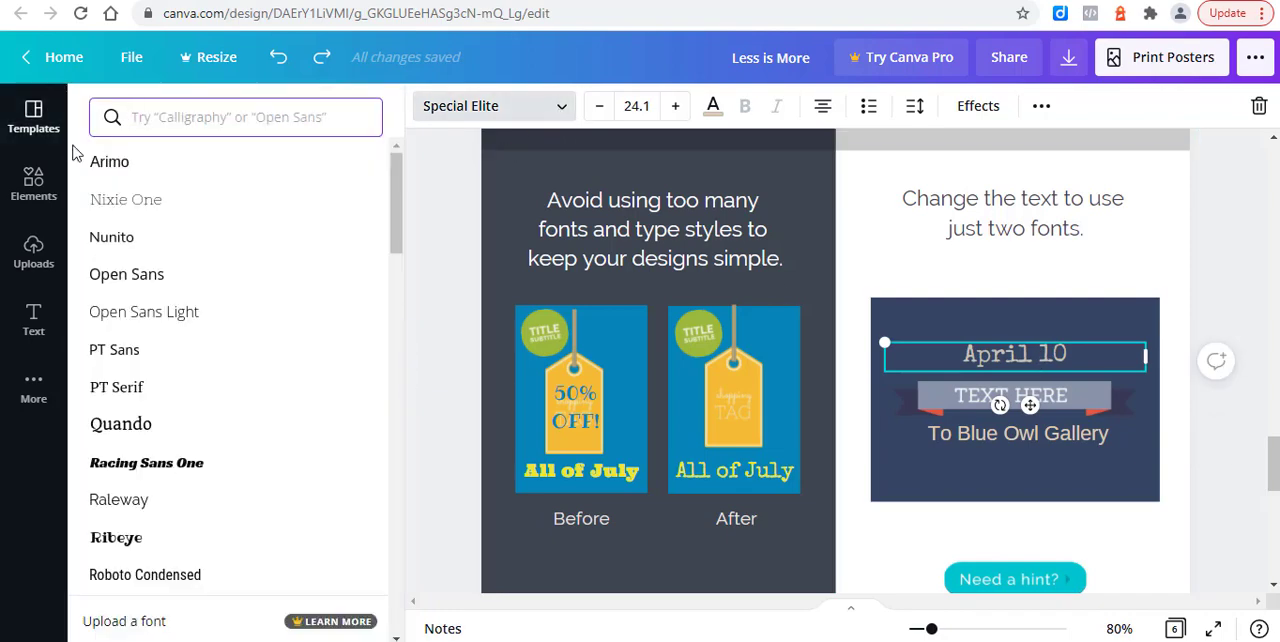
left_click(112, 164)
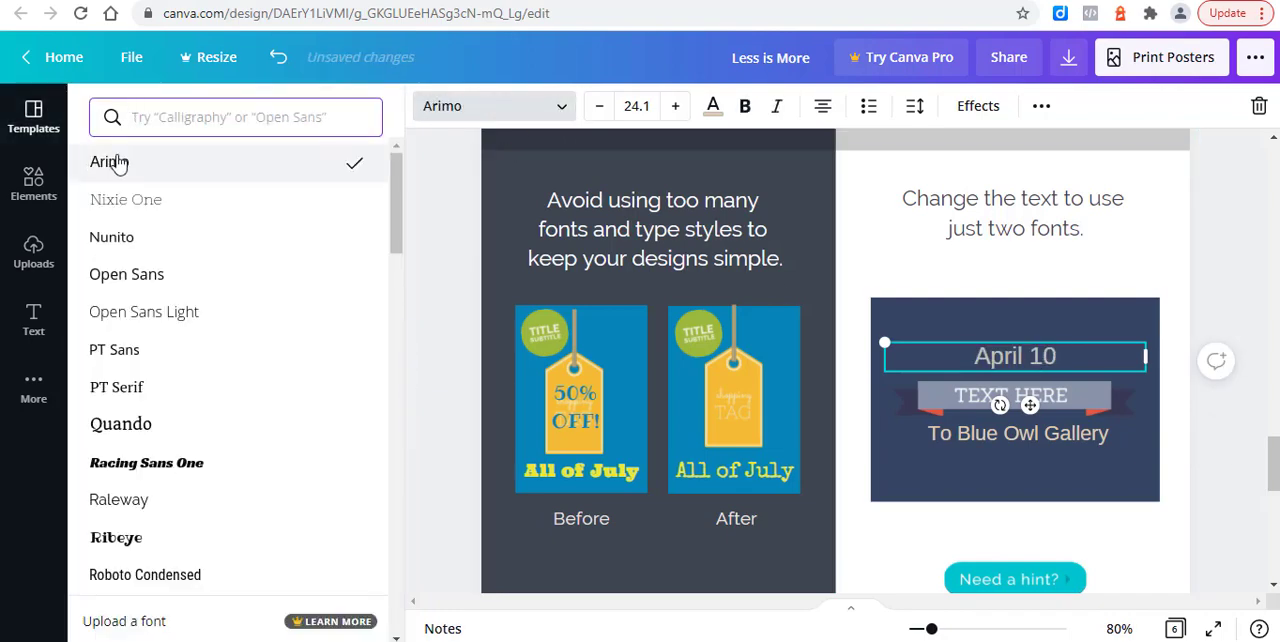
left_click(654, 105)
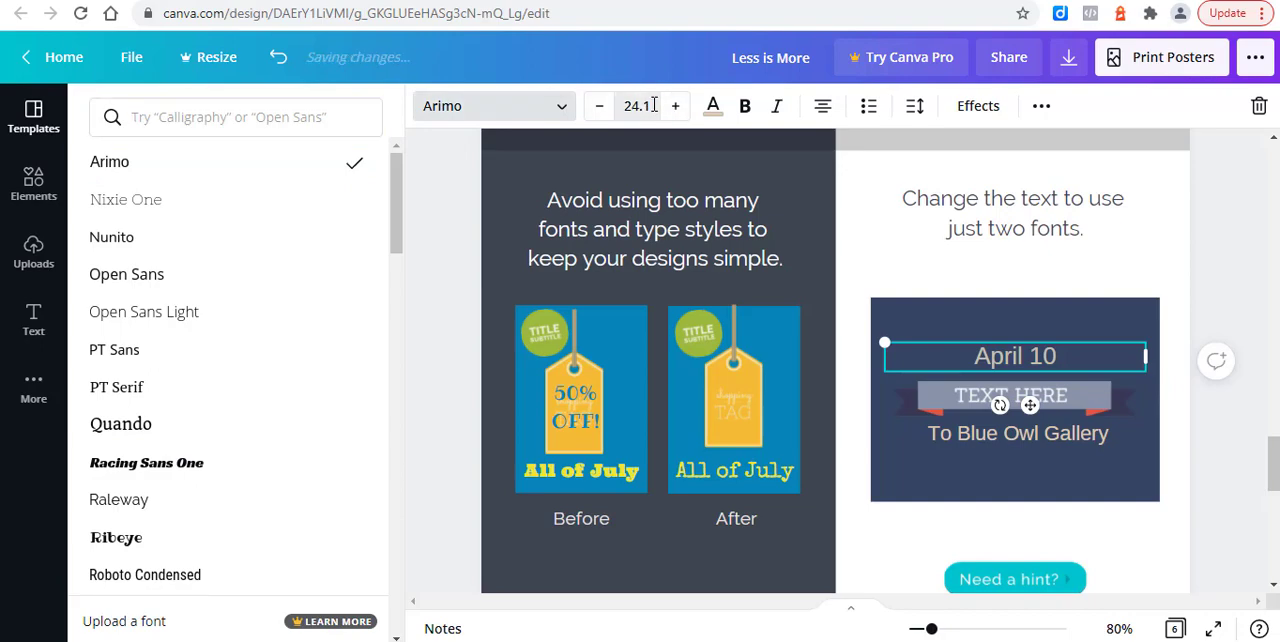
left_click(657, 424)
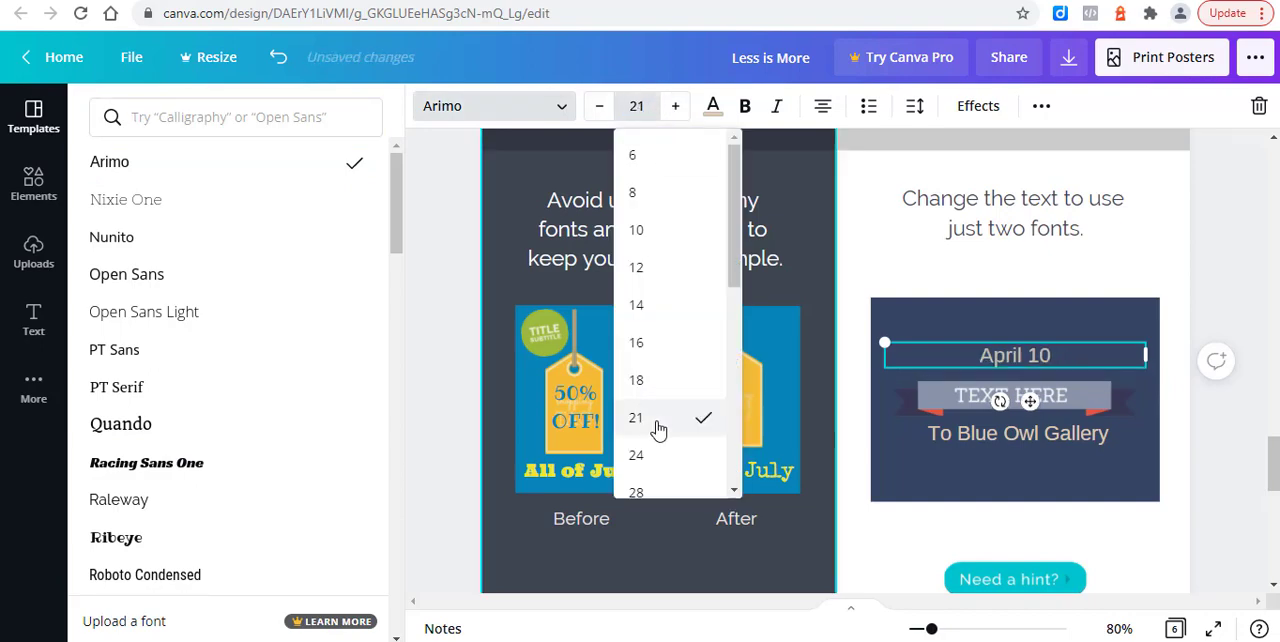
Step: Set the "To Blue Owl Gallery" text on page 5's dark blue card to size 21
left_click(985, 438)
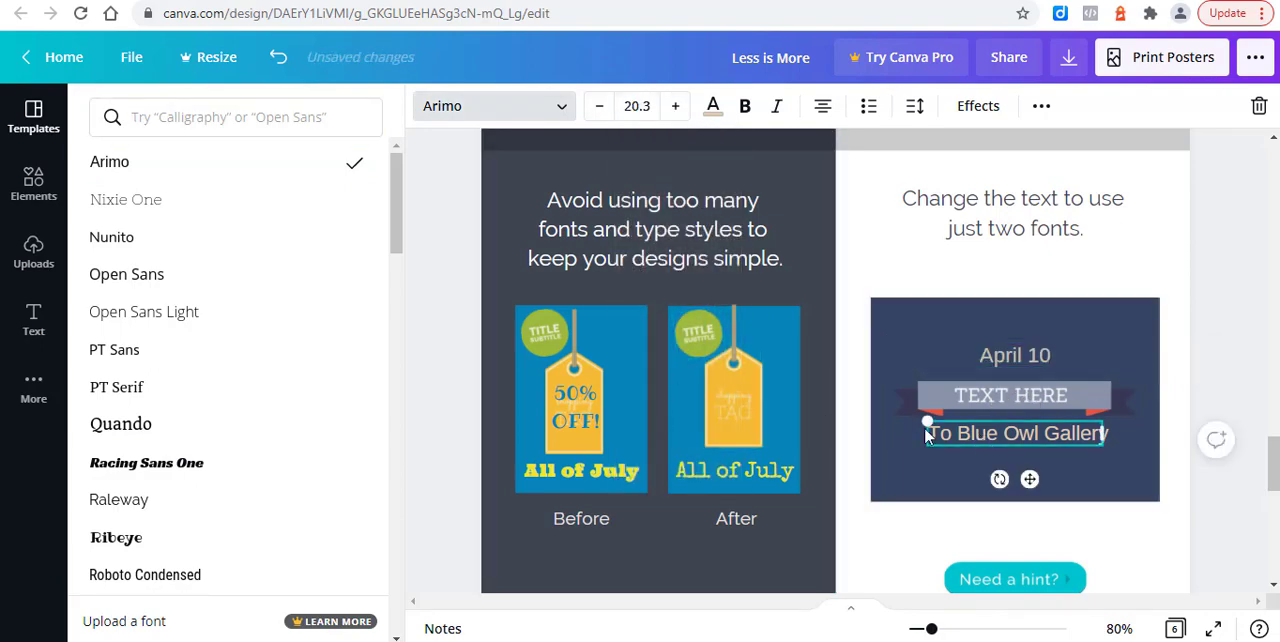
left_click(650, 105)
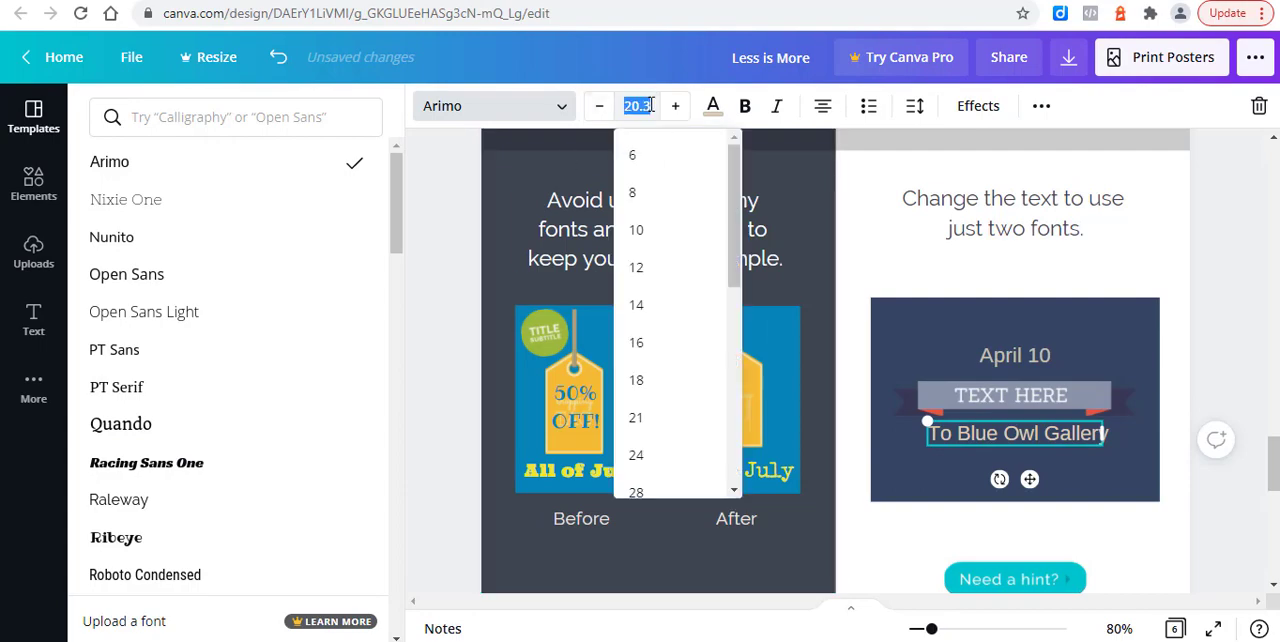
left_click(671, 418)
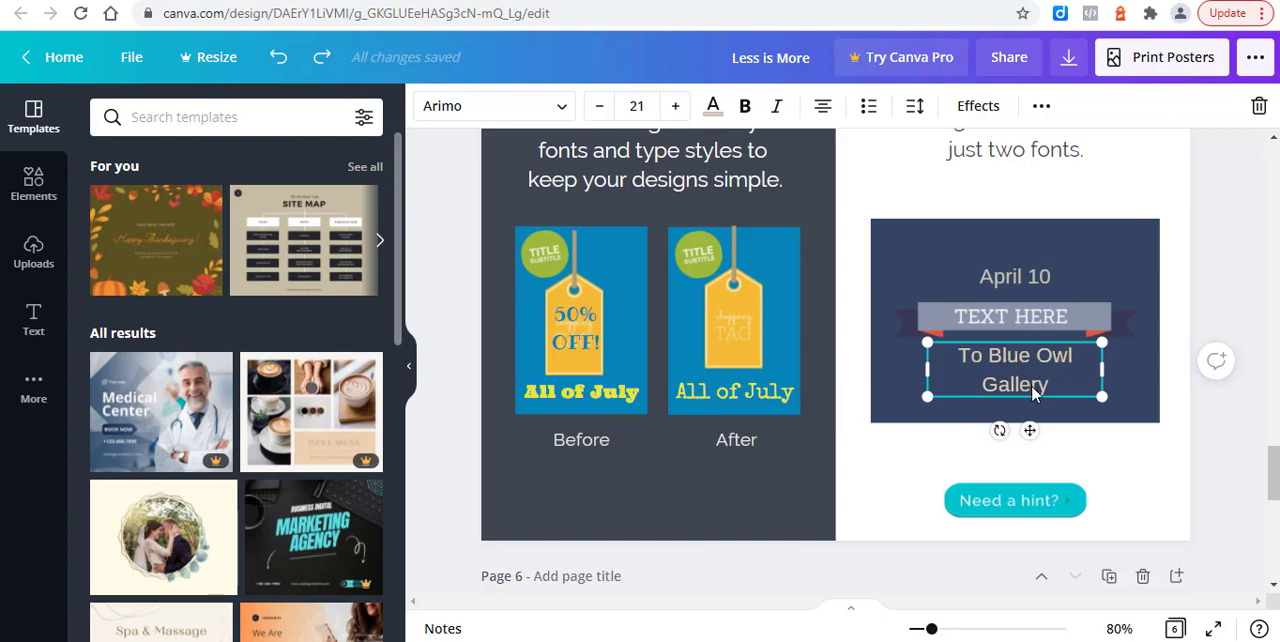
Step: Reduce the line spacing of the "To Blue Owl Gallery" text to 1.09
left_click(916, 110)
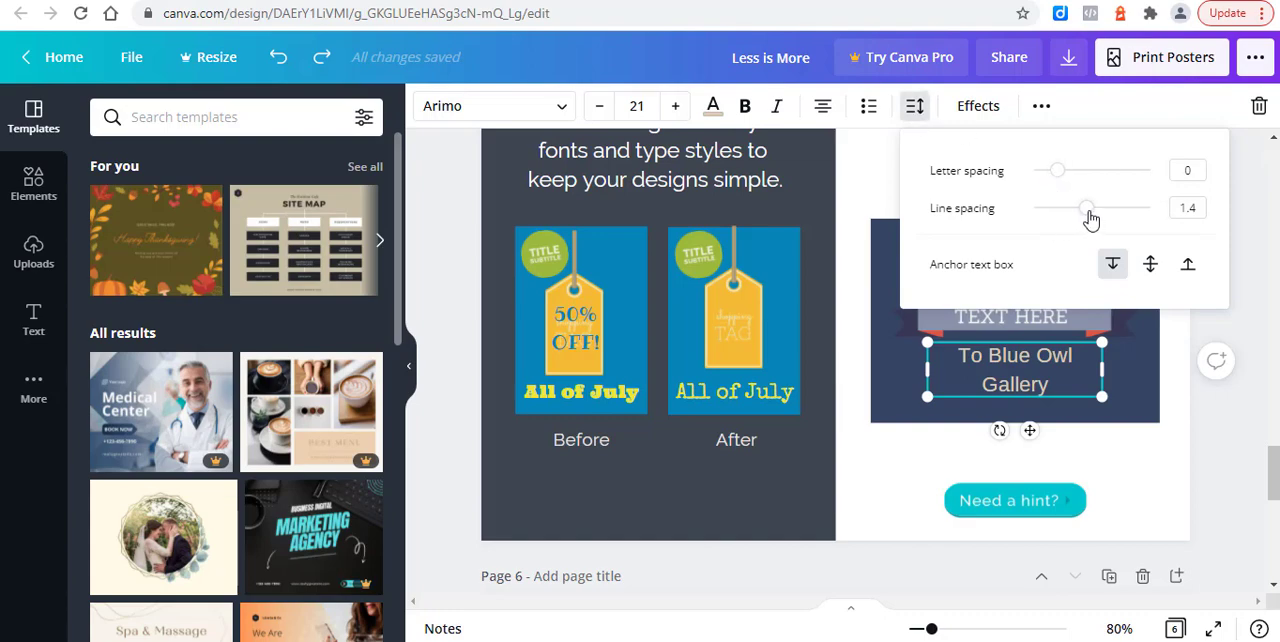
left_click_drag(1088, 214, 1069, 220)
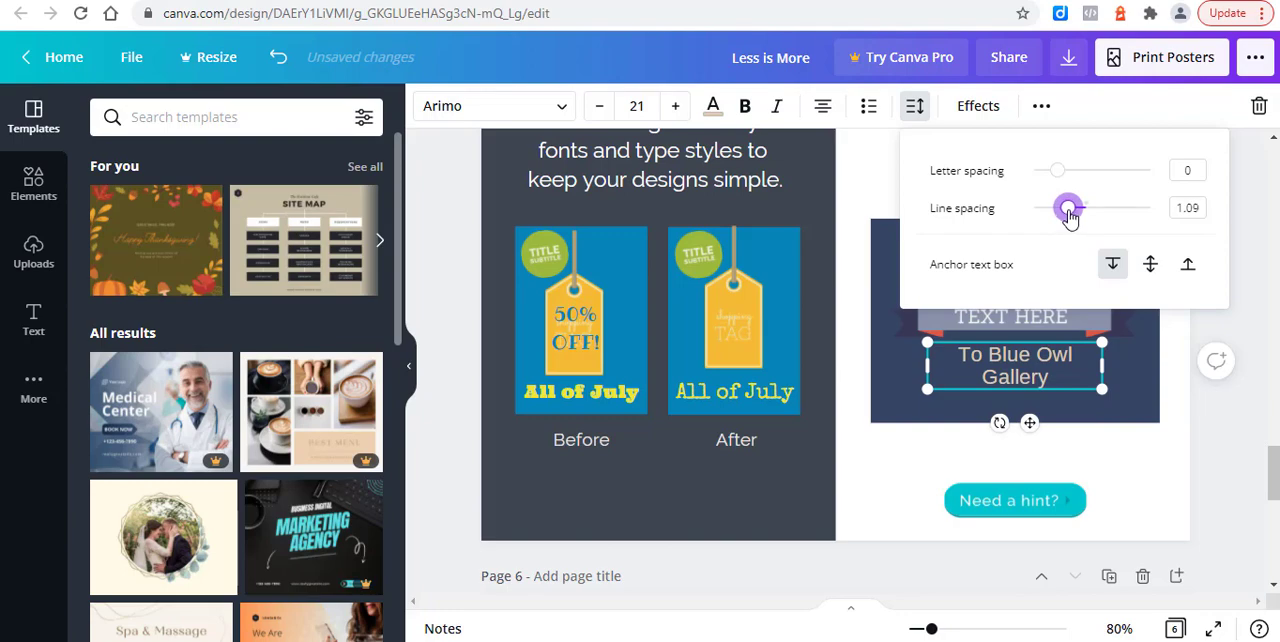
left_click(1132, 515)
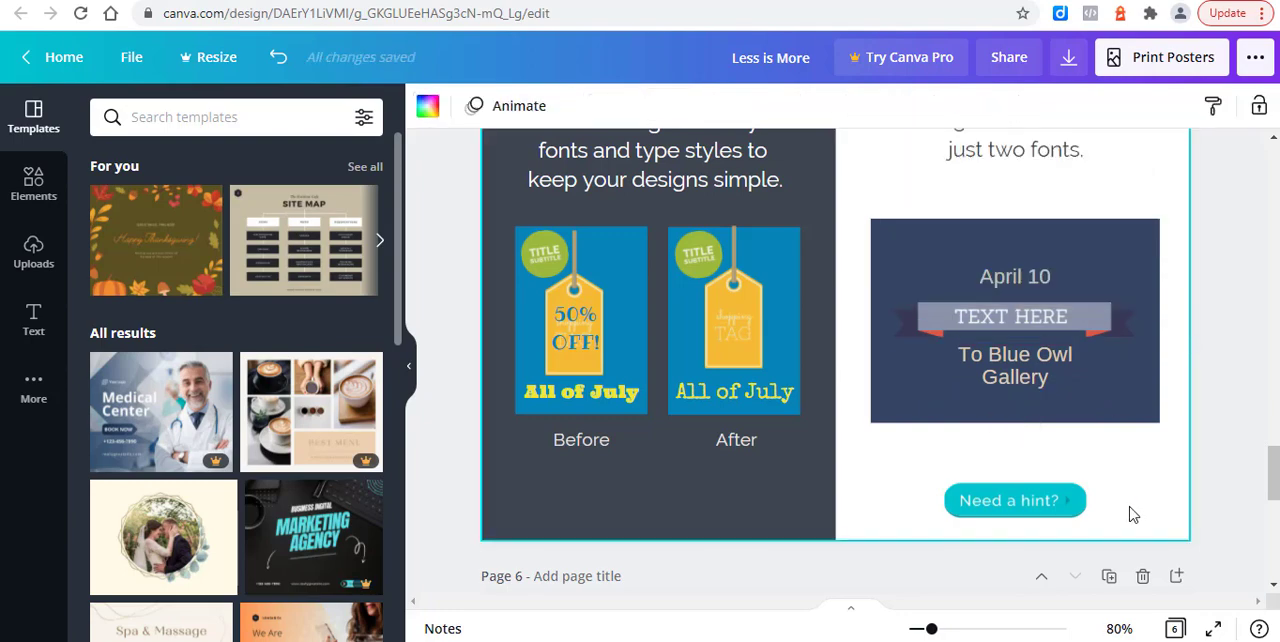
Step: On page 6, send the painted line covering the word "YARD" backward so that it lies behind the text
scroll(1132, 515, "down", 4)
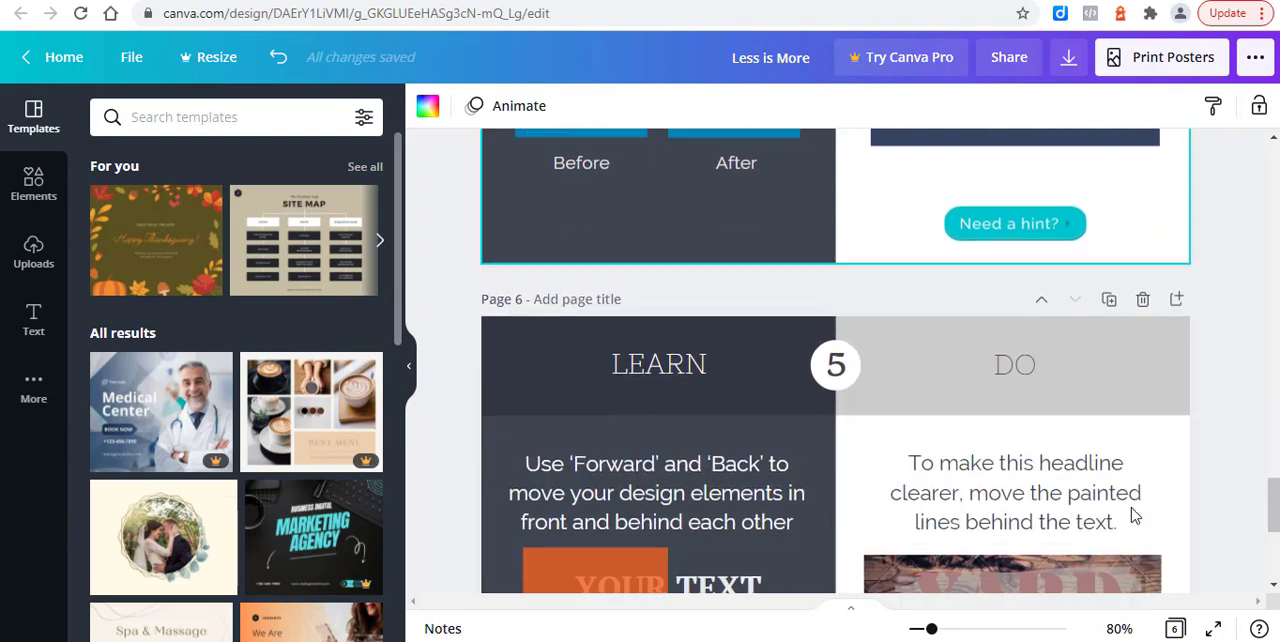
scroll(1132, 515, "down", 1)
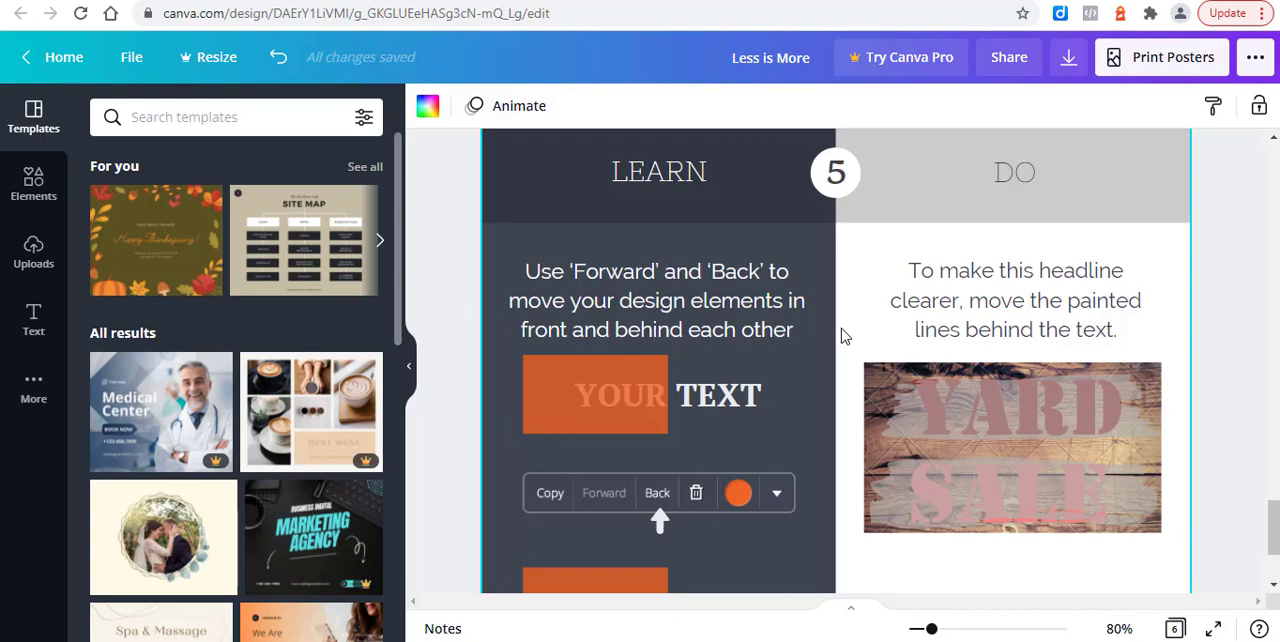
scroll(741, 465, "down", 1)
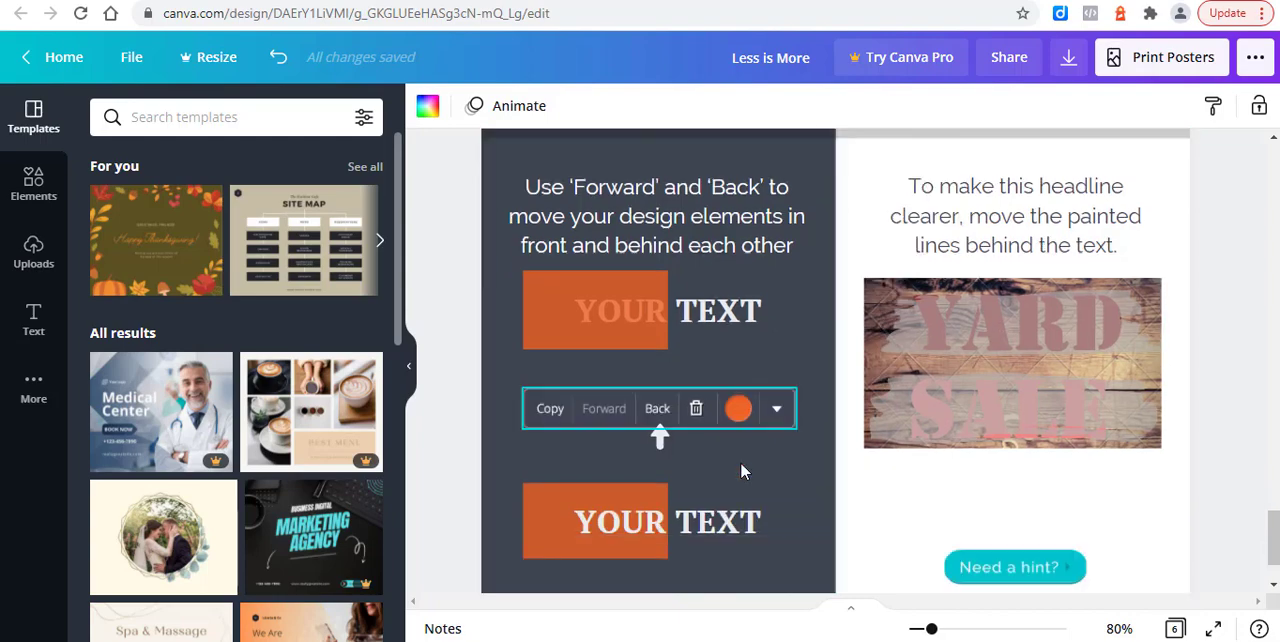
left_click(1006, 308)
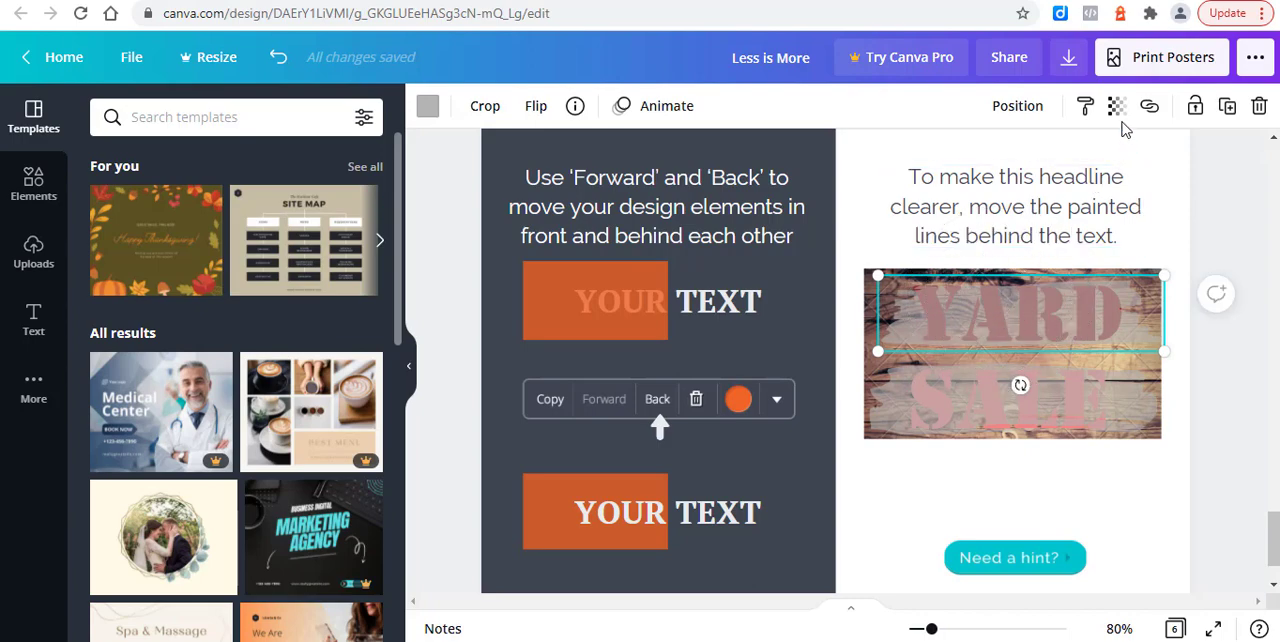
left_click(1020, 108)
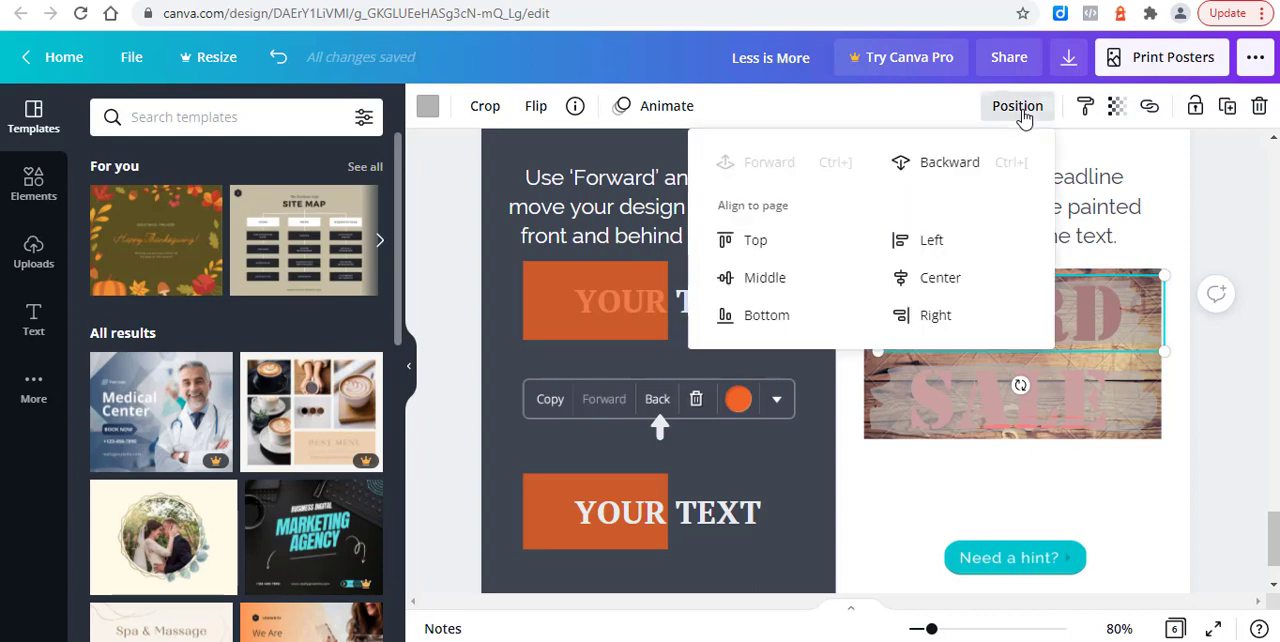
left_click(950, 163)
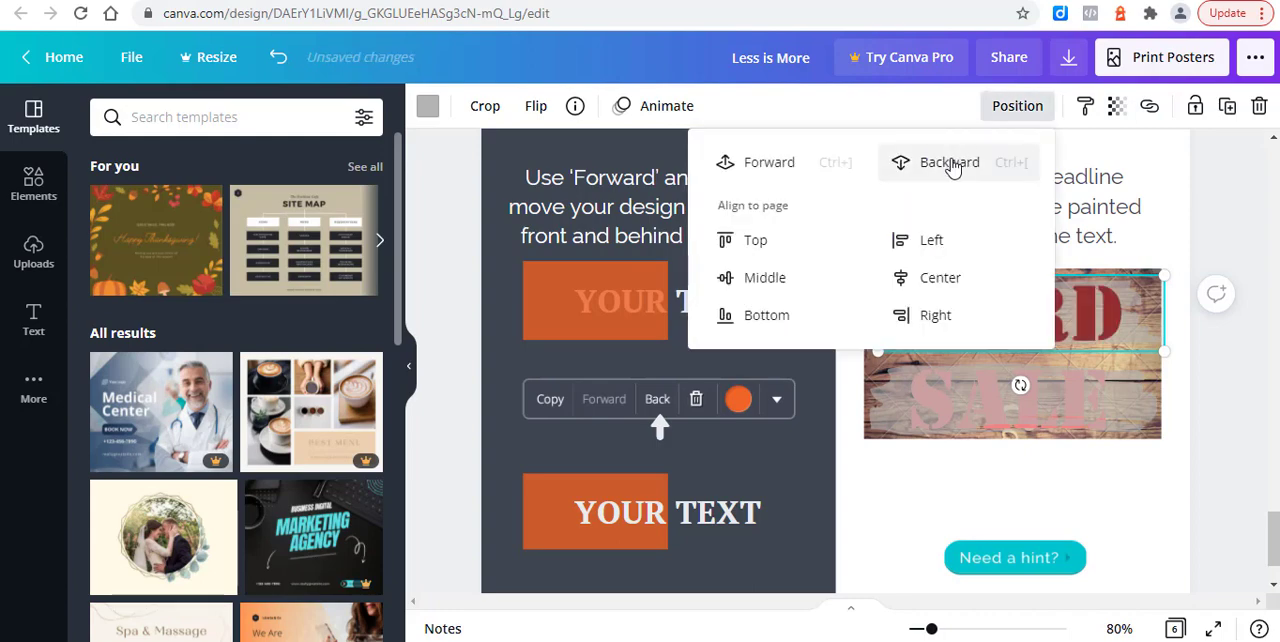
left_click(1209, 369)
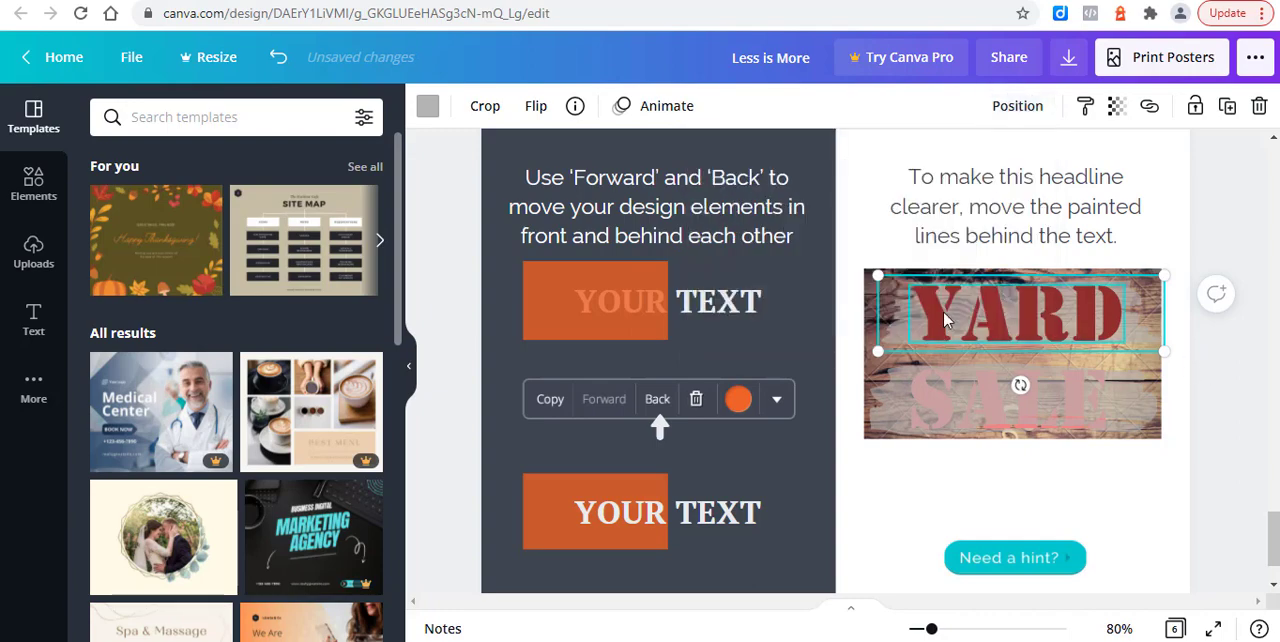
Step: Shift the painted line over the word "SALE" slightly and send it backward behind the text
left_click(1080, 403)
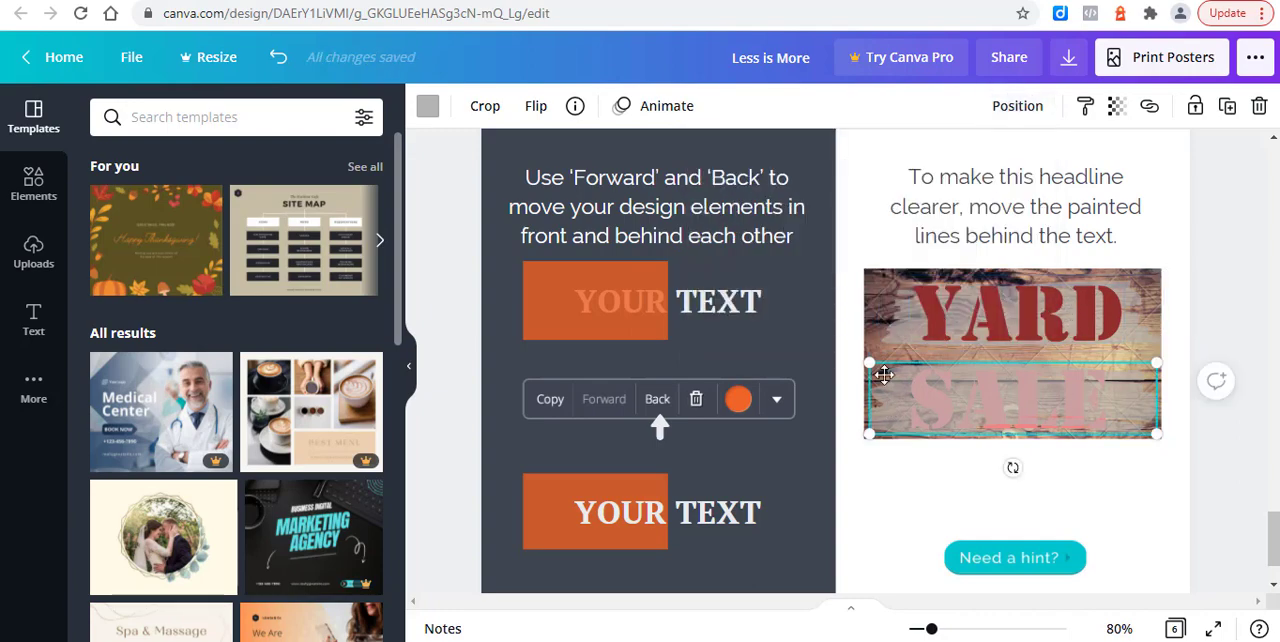
left_click_drag(884, 375, 889, 398)
left_click(1020, 112)
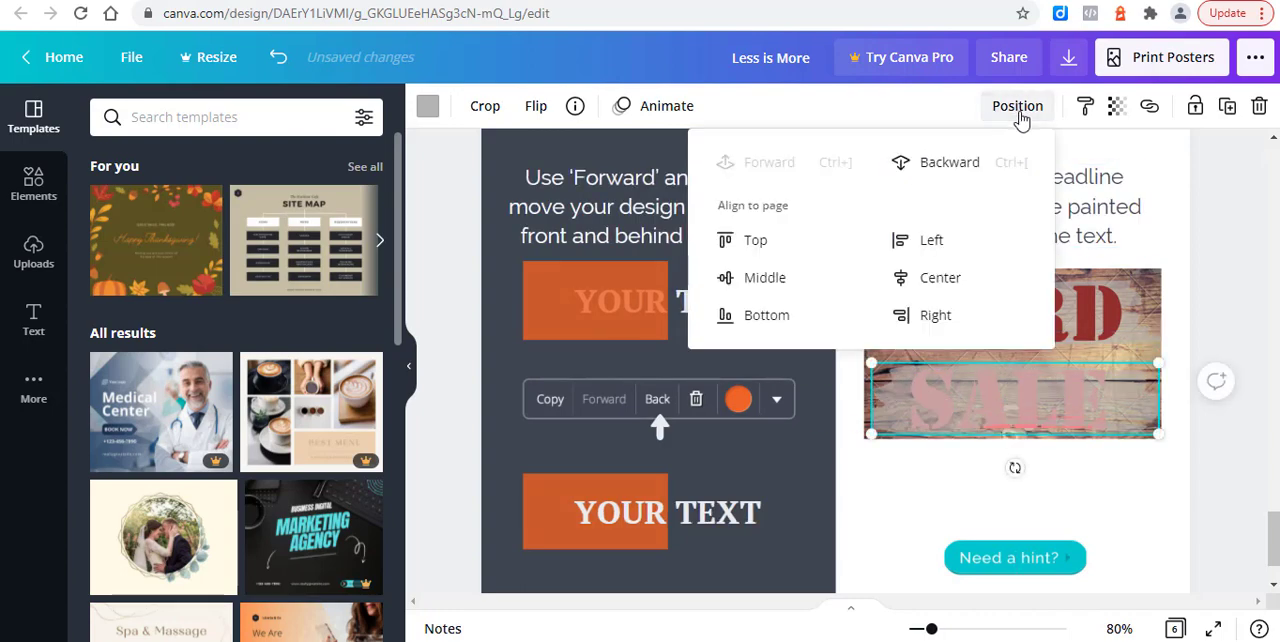
left_click(956, 170)
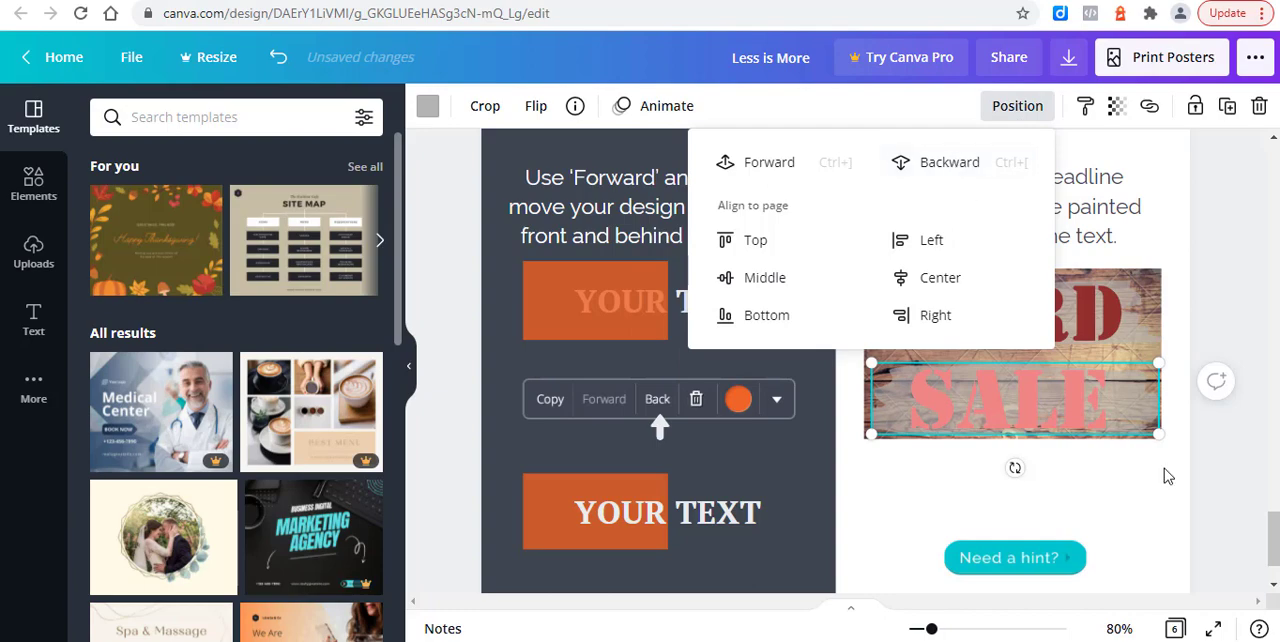
left_click(1164, 468)
scroll(1164, 473, "down", 2)
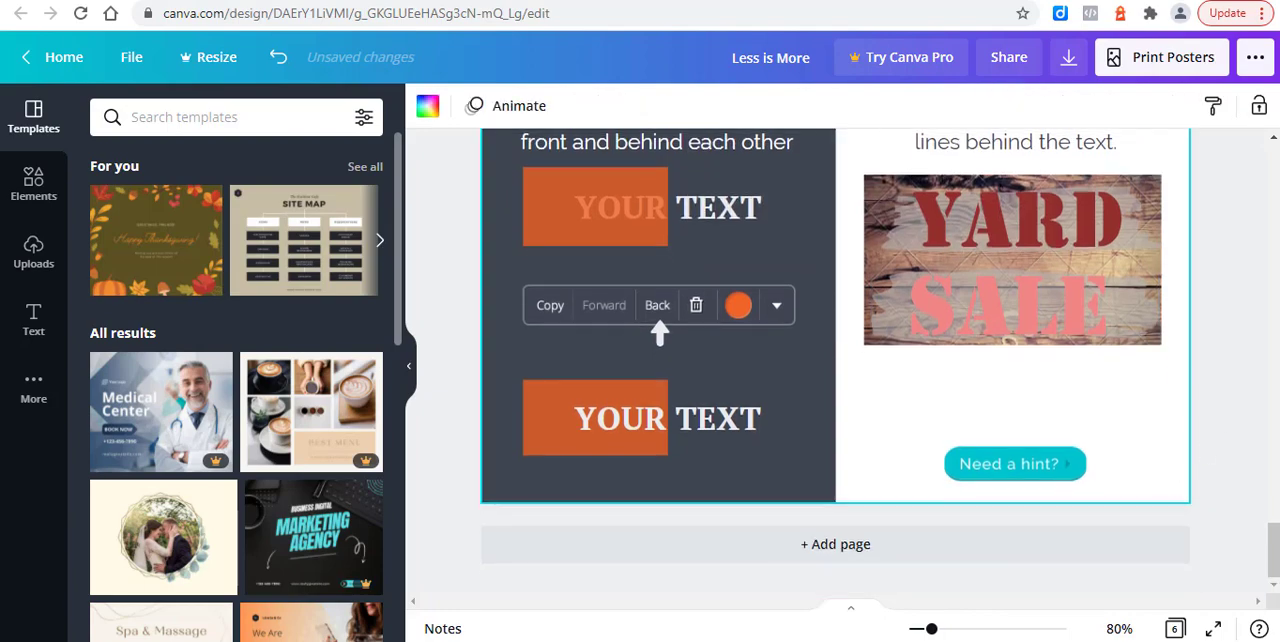